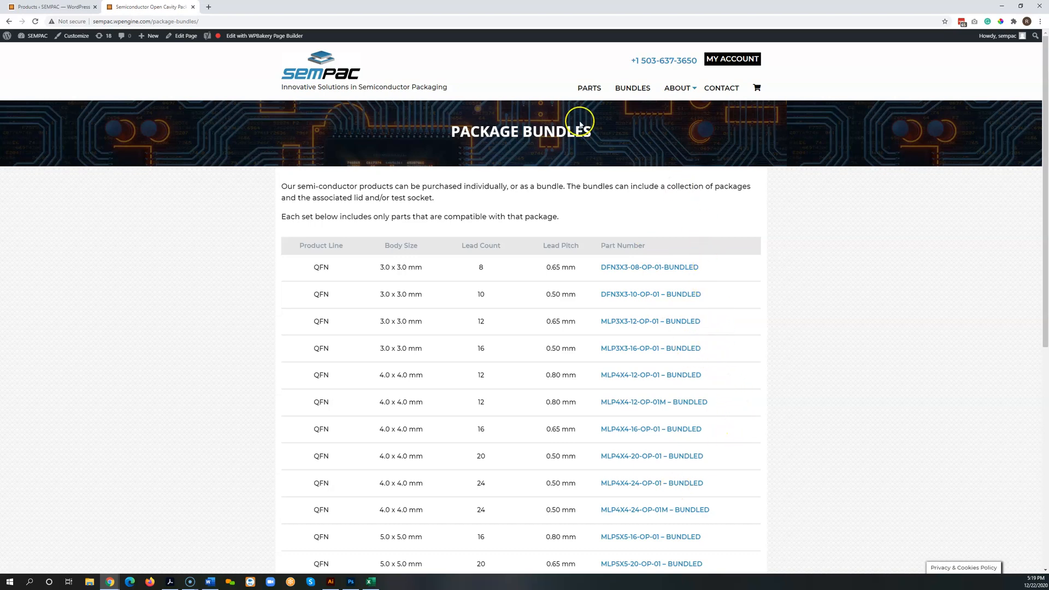
- View the site's parts shop page, and return to the Package Bundles page
left_click(578, 89)
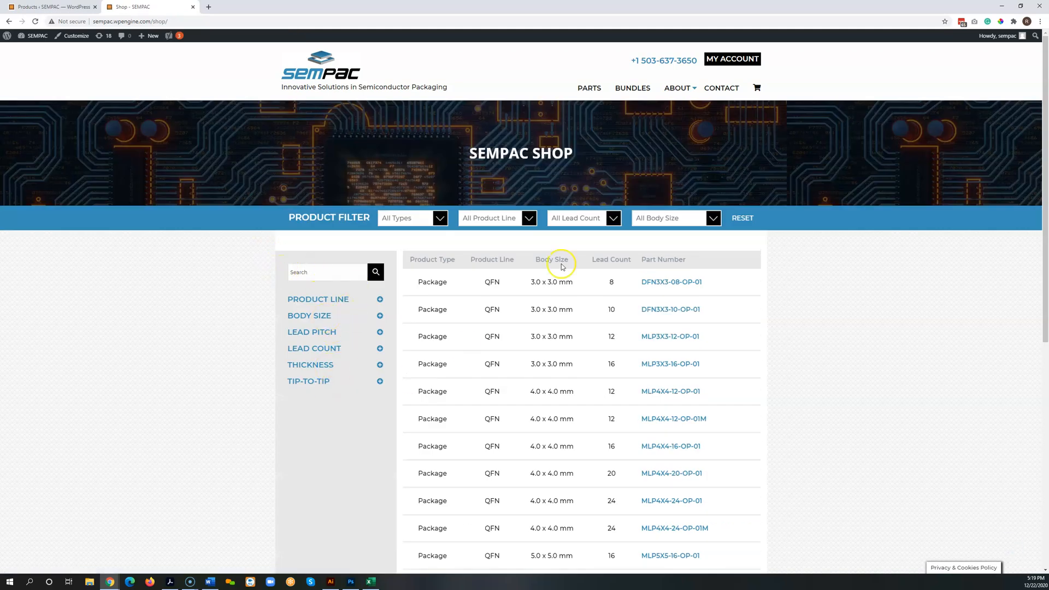
left_click(632, 90)
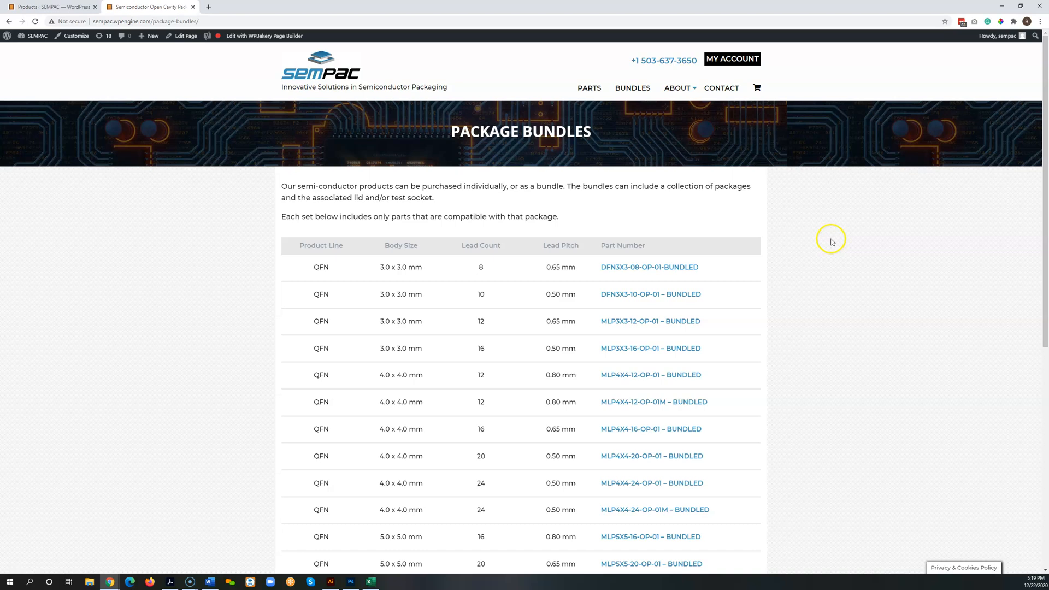
- In the WordPress admin products list, raise the number of items per page so that all products fit on one page
left_click(33, 6)
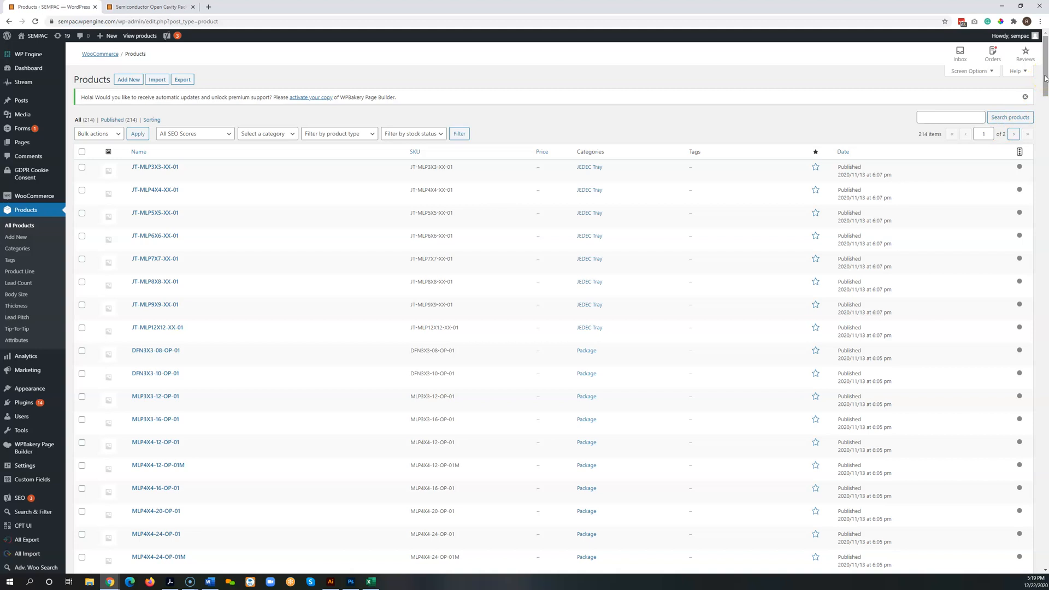
left_click_drag(1044, 63, 1044, 546)
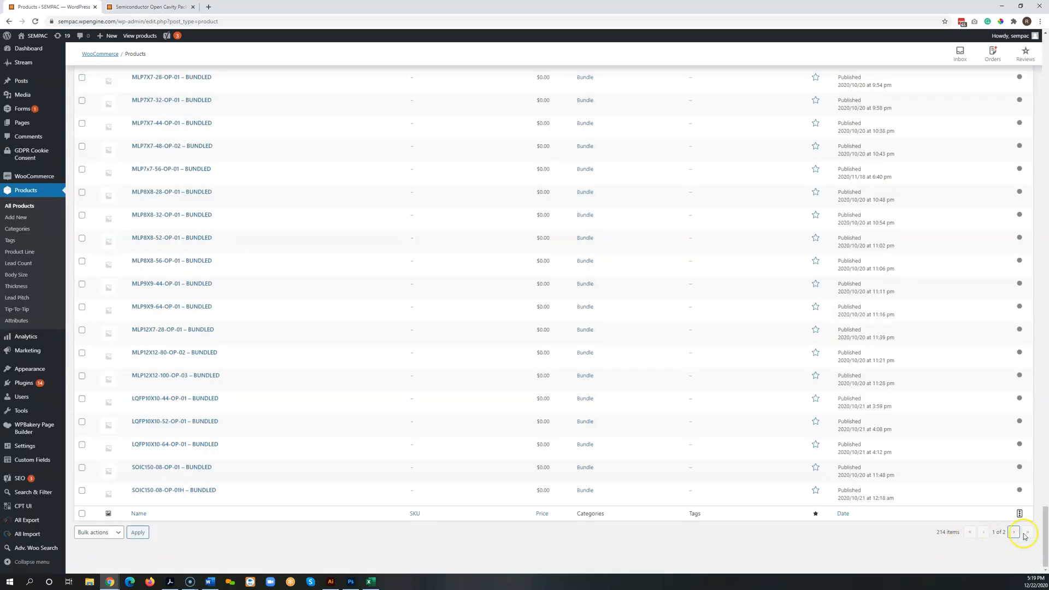
left_click_drag(1043, 523, 1045, 29)
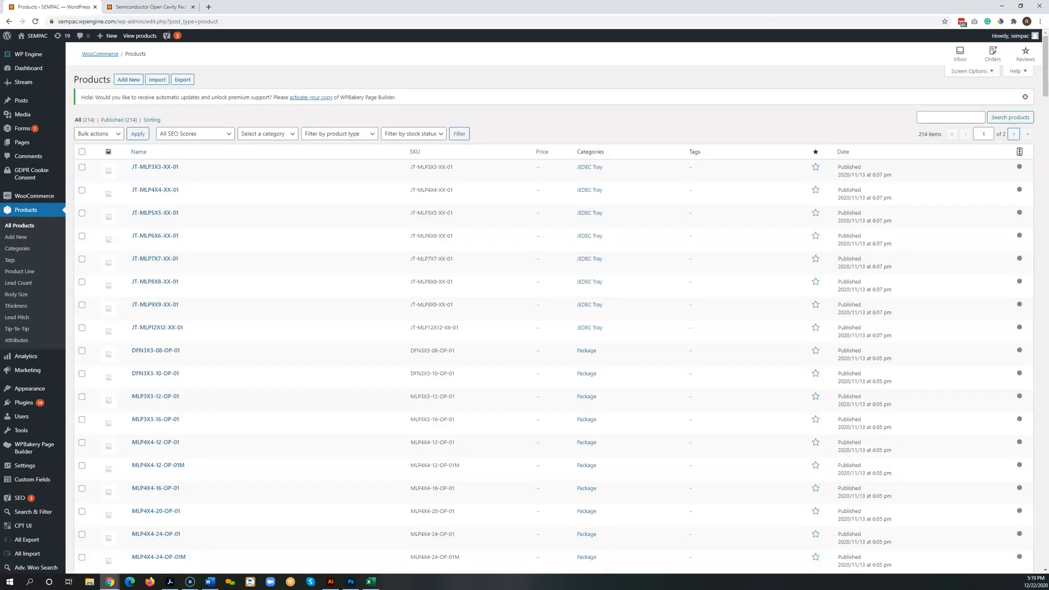
left_click(970, 72)
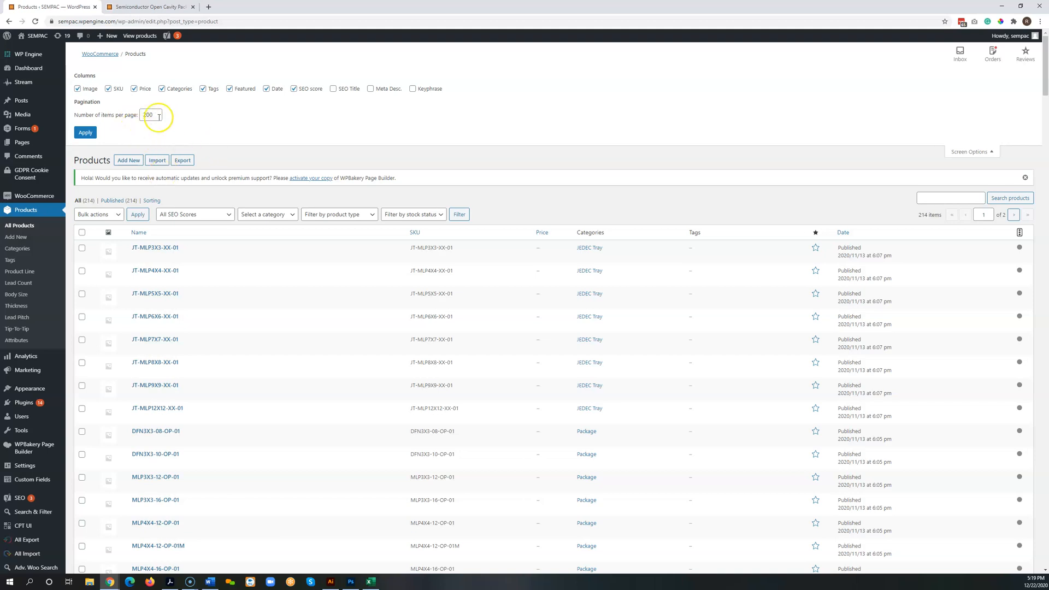
left_click_drag(144, 115, 165, 118)
left_click(85, 133)
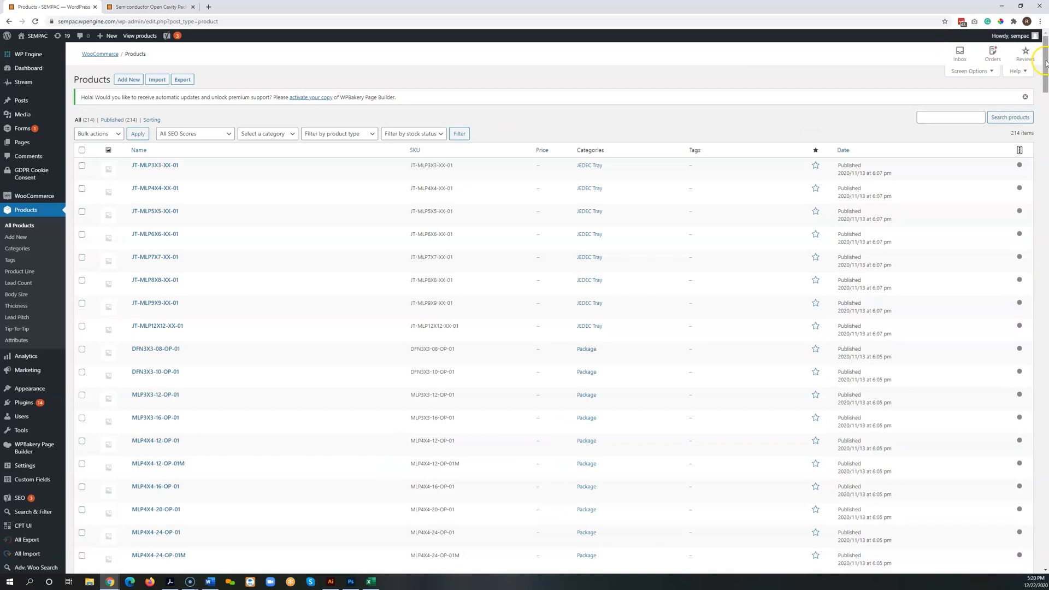
- Find MLP6X6-24-OP-01 – BUNDLED among the bundle products and open it for editing in a new tab
left_click_drag(1045, 63, 1044, 542)
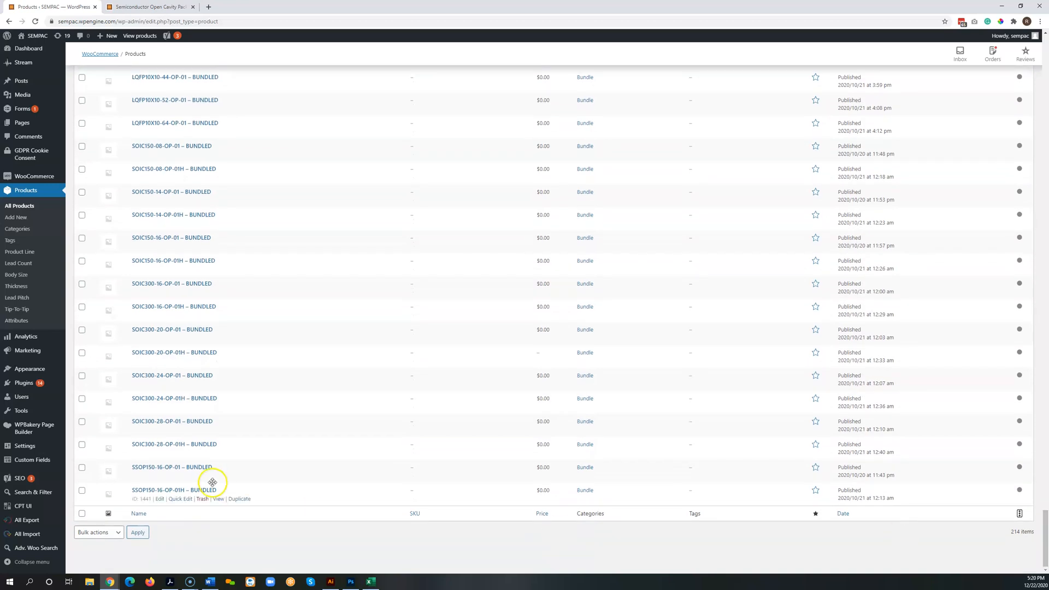
scroll(250, 290, "up", 7)
scroll(252, 254, "up", 2)
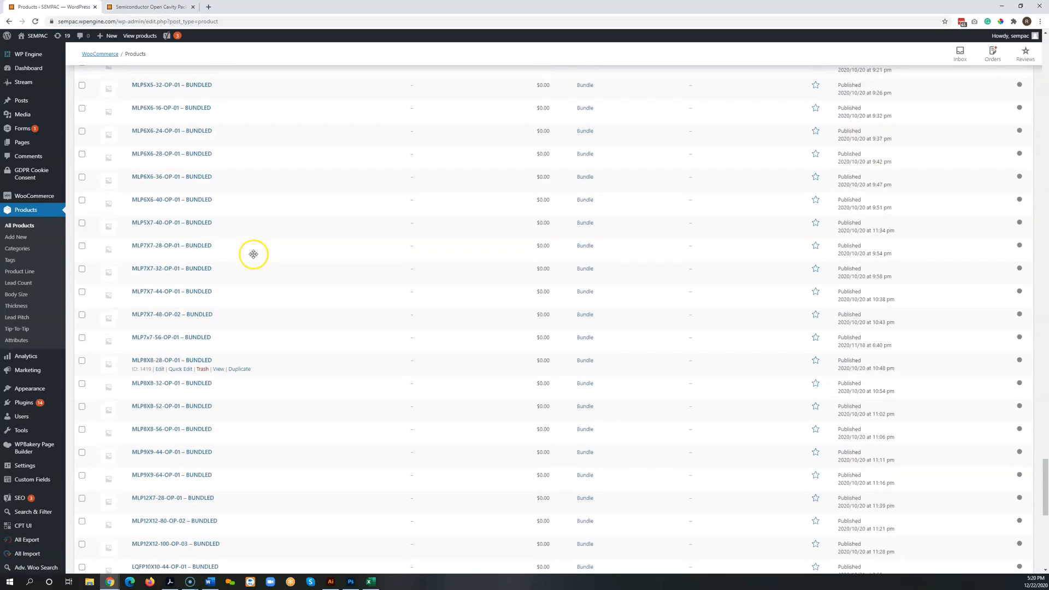
right_click(186, 136)
left_click(216, 140)
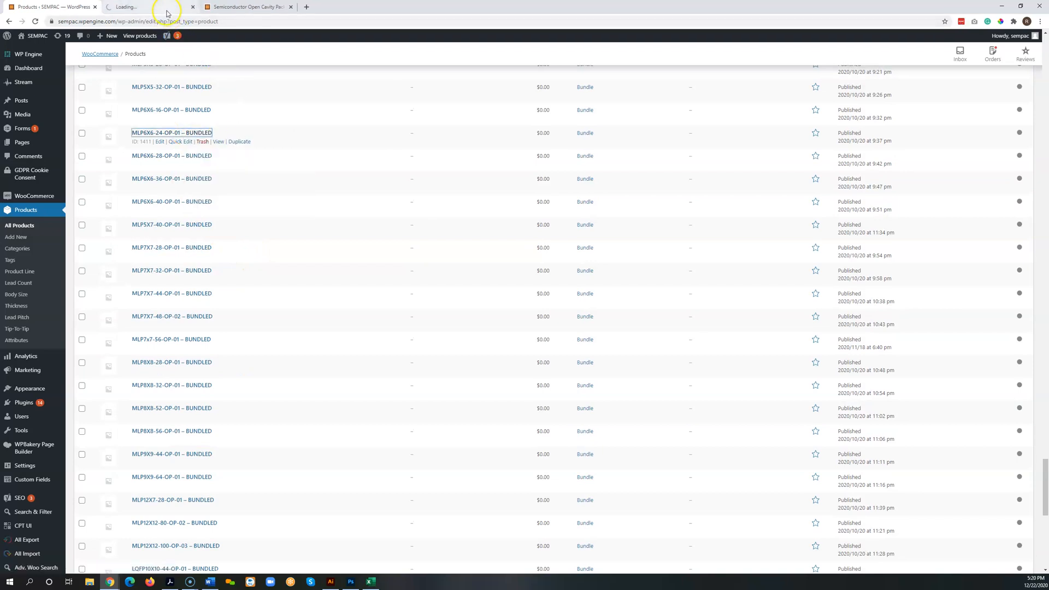
left_click(167, 9)
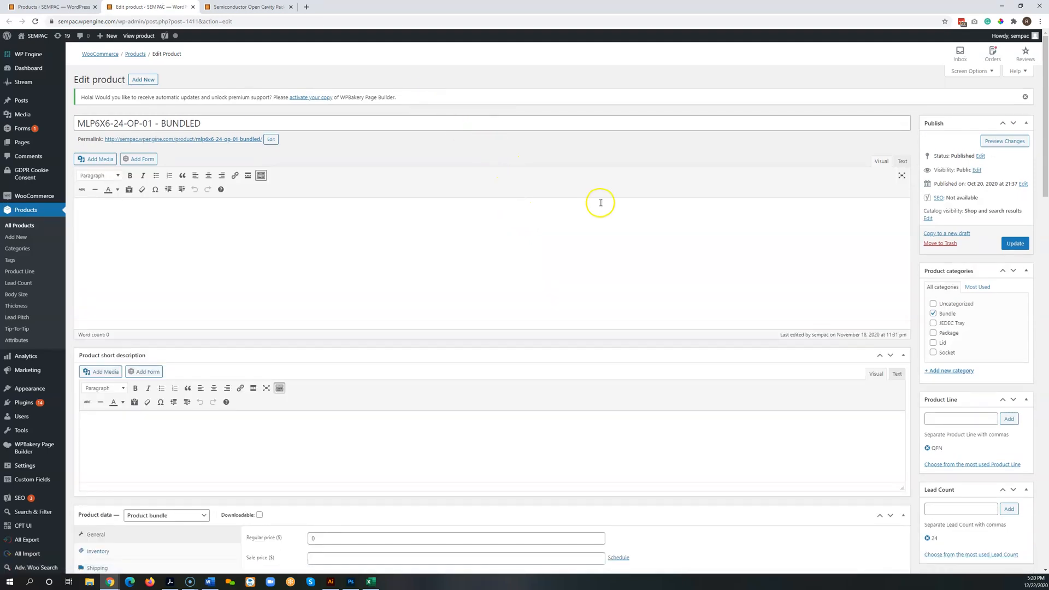
- Review the bundle's category, product line, lead count, body size and lead pitch, and its product data type
scroll(776, 225, "down", 5)
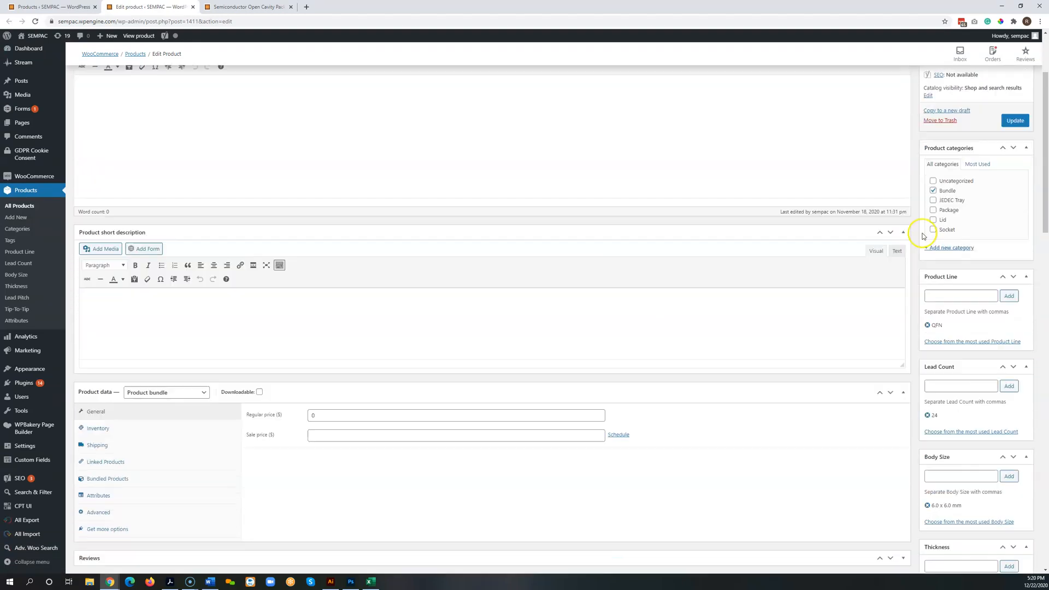
scroll(924, 241, "up", 2)
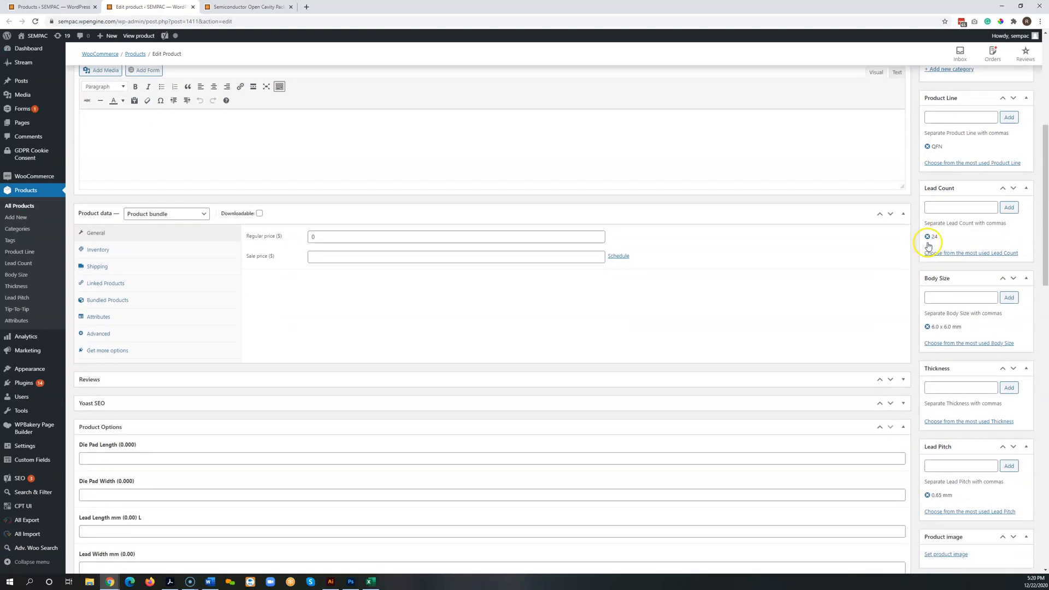
scroll(936, 170, "up", 2)
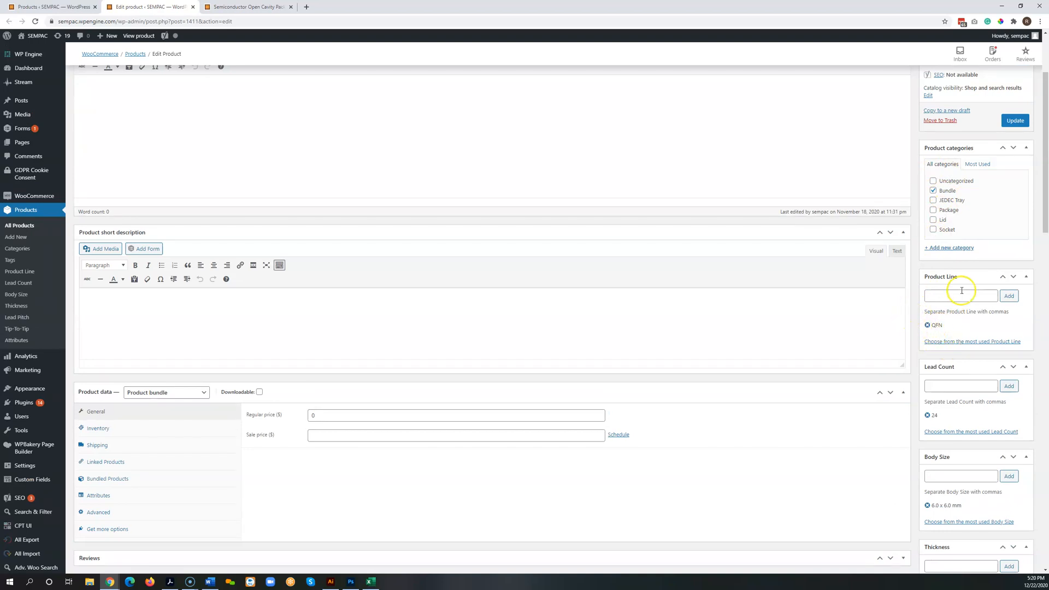
scroll(960, 292, "down", 1)
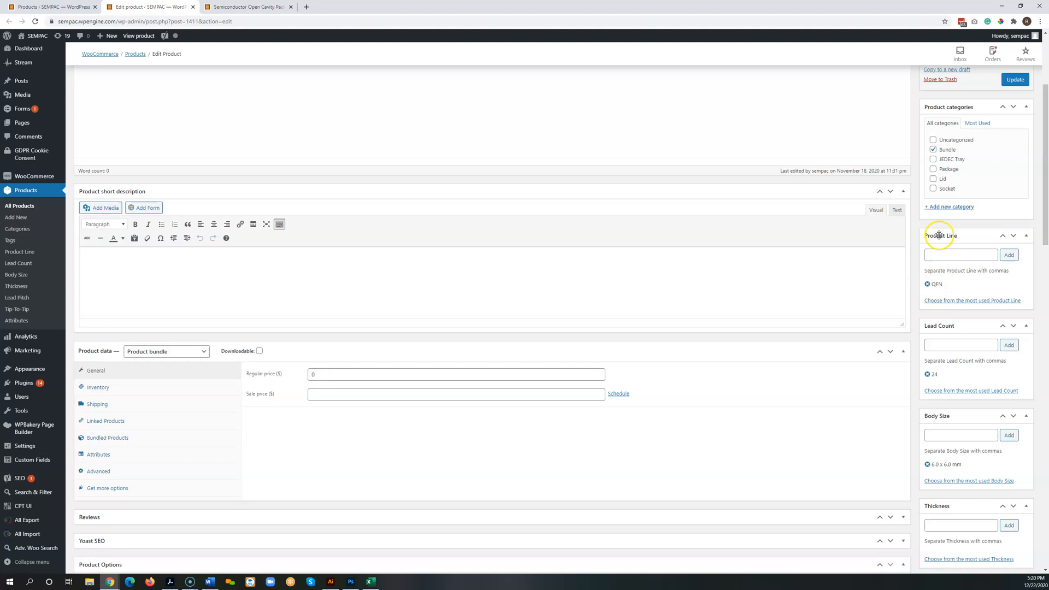
scroll(940, 183, "down", 3)
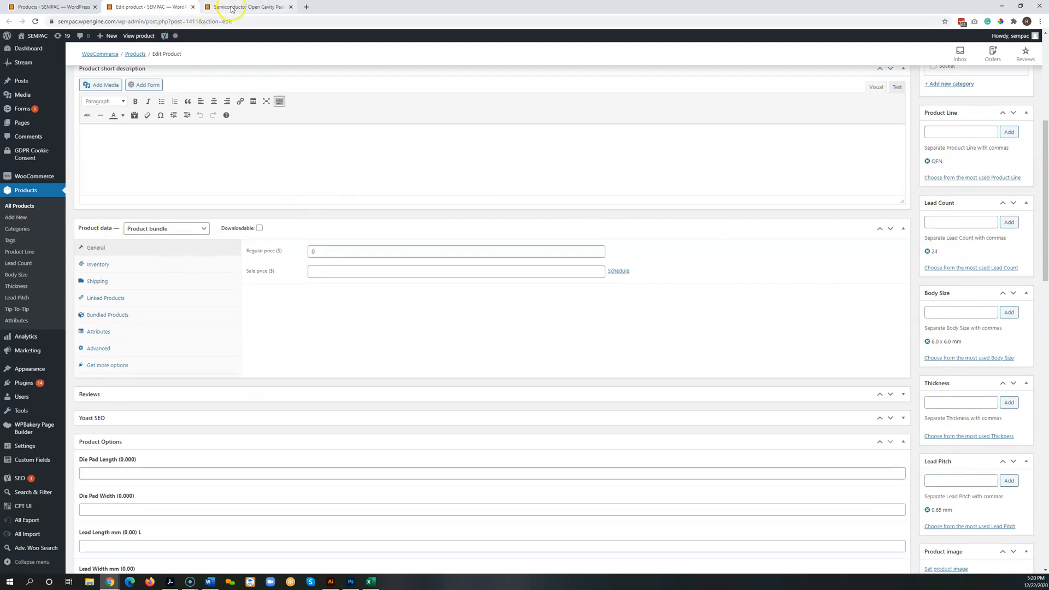
- Close the Package Bundles page and open the bundle's public product page in a new tab to examine its component parts
left_click(250, 7)
left_click(290, 7)
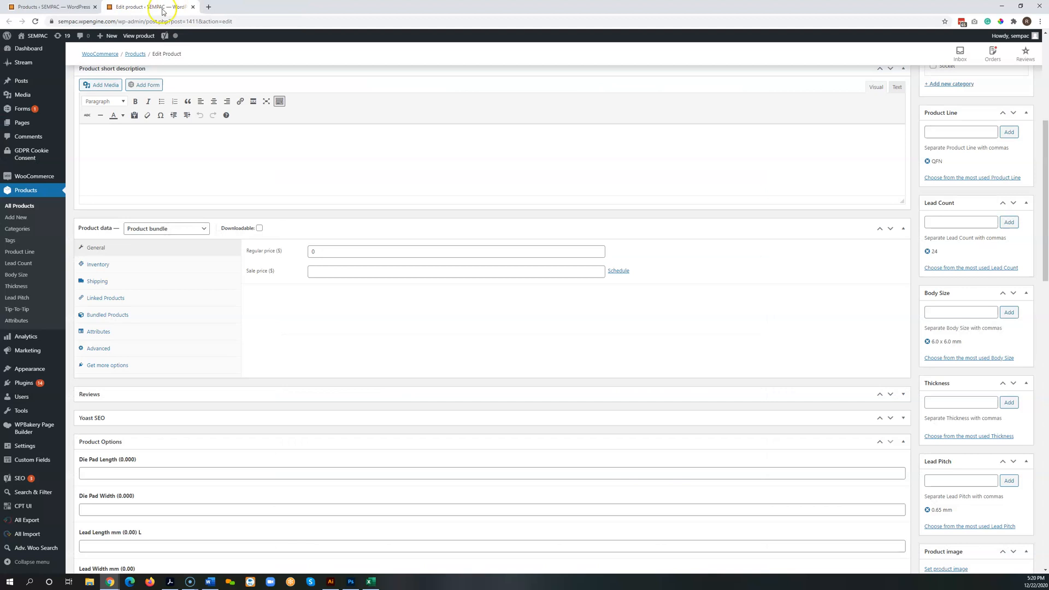
right_click(140, 36)
left_click(158, 46)
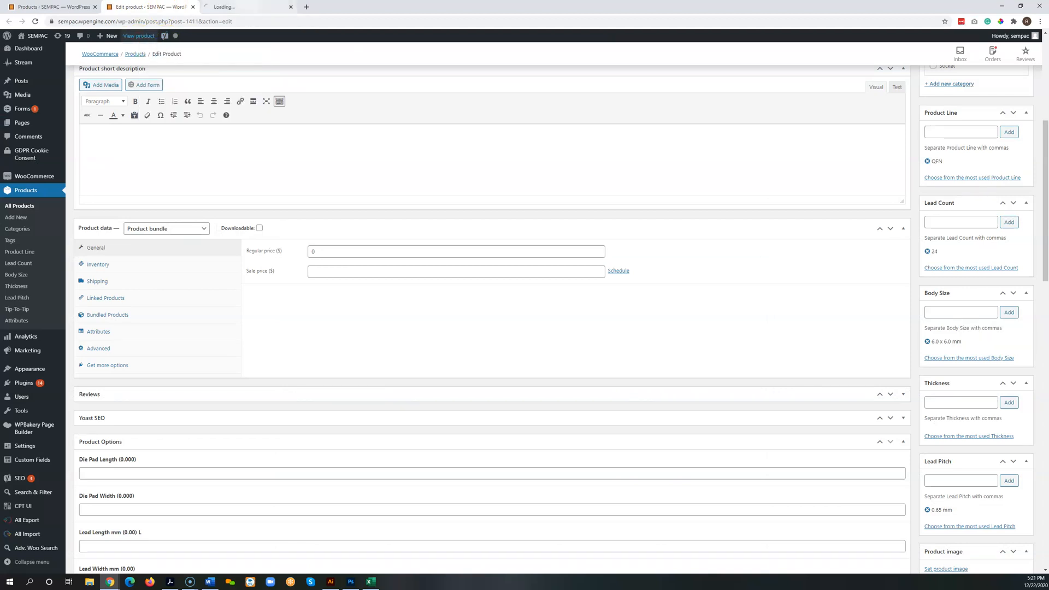
left_click(248, 7)
scroll(662, 191, "down", 2)
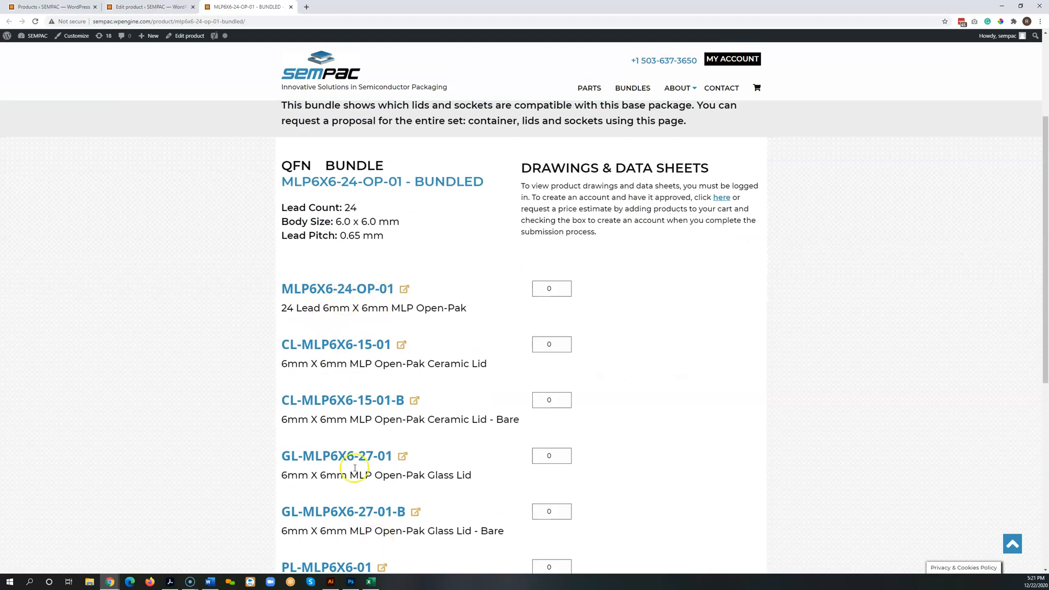
- Add PL-MLP12X12-01 to the bundle's bundled products, and expand the settings of SK-MLP6X6-XX-01 for comparison
left_click(153, 9)
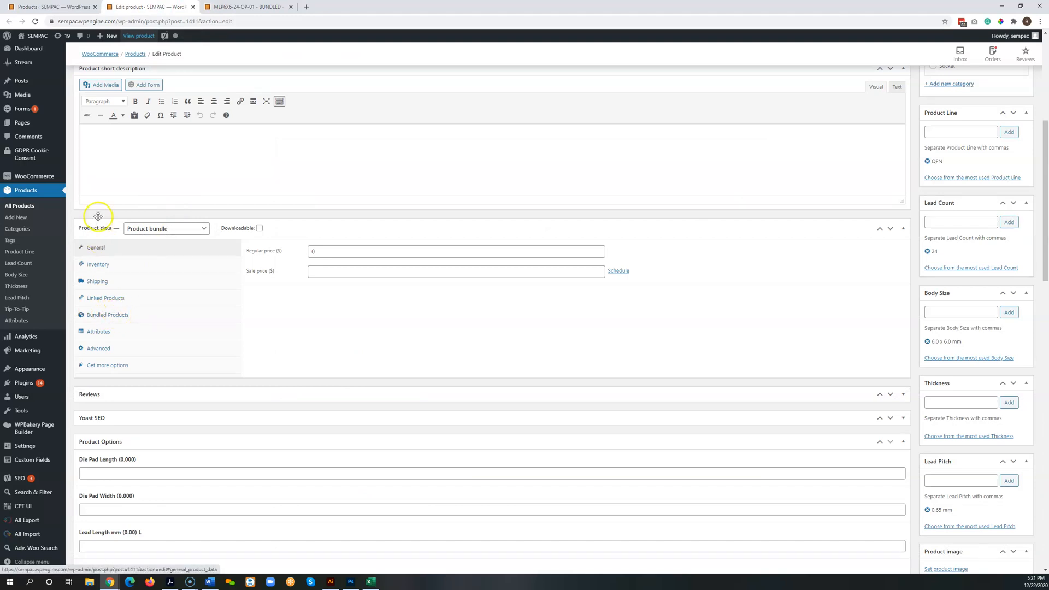
left_click(116, 316)
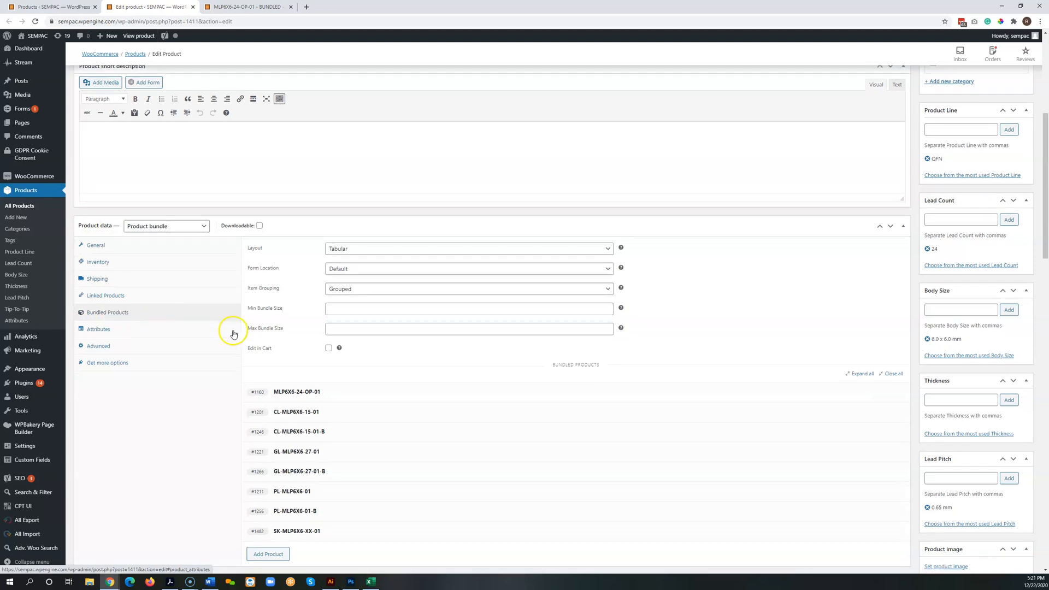
scroll(268, 333, "down", 2)
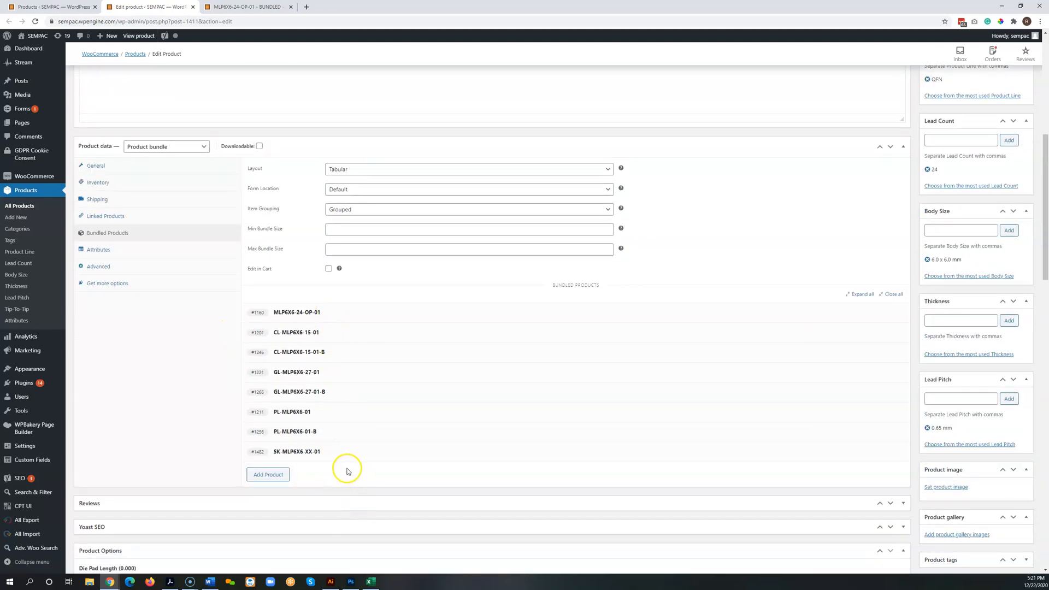
left_click(265, 476)
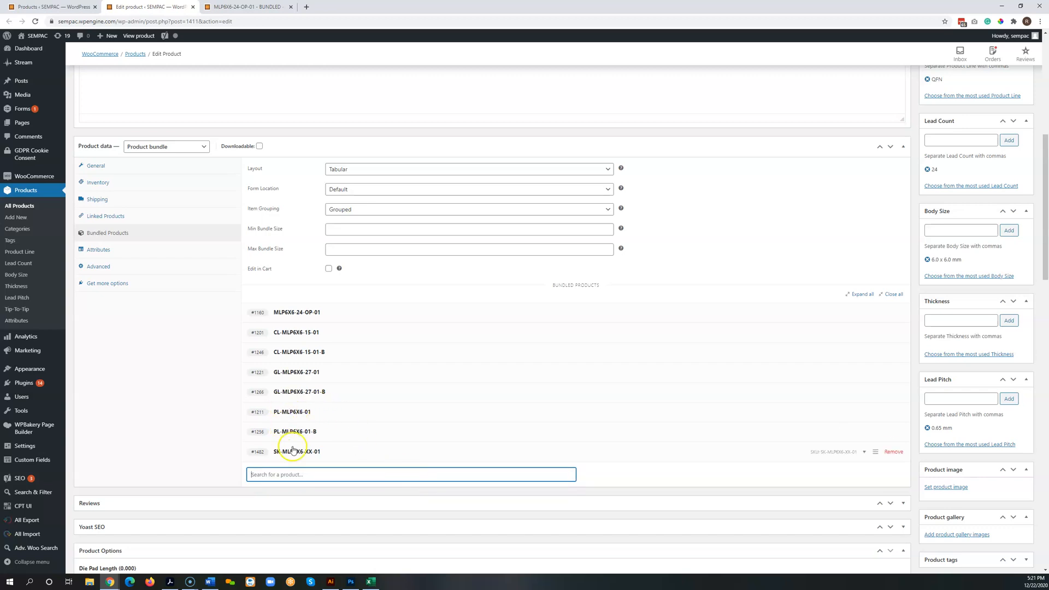
type("pl-")
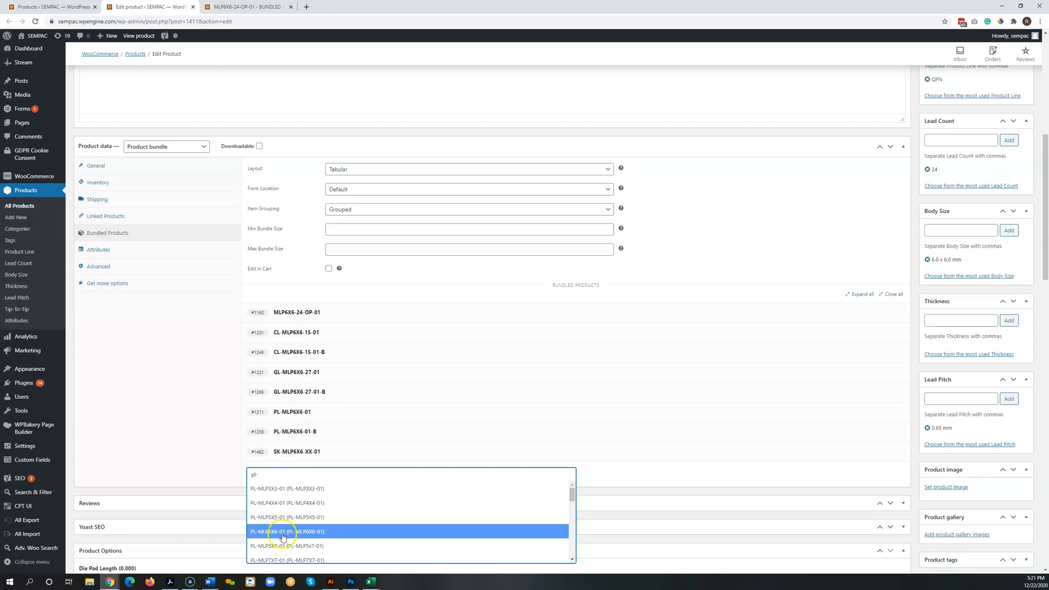
scroll(314, 537, "down", 3)
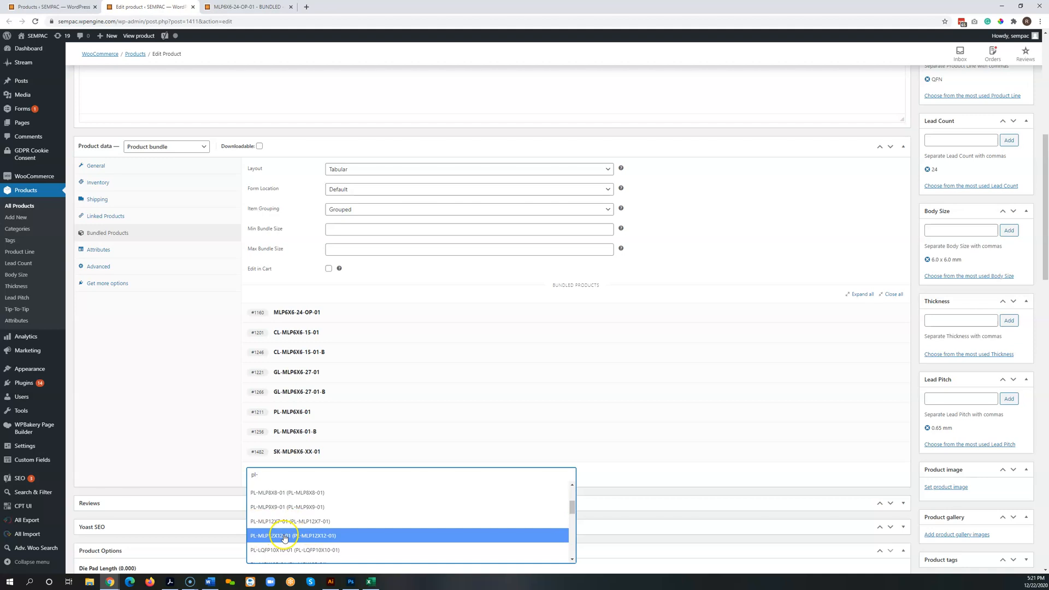
left_click(327, 534)
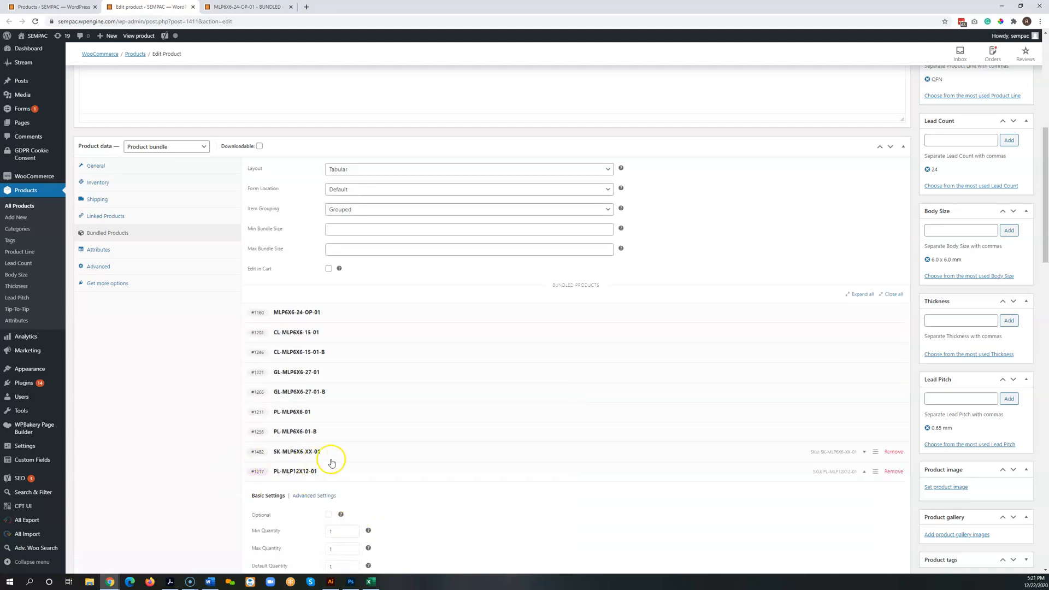
left_click(348, 451)
scroll(364, 441, "down", 5)
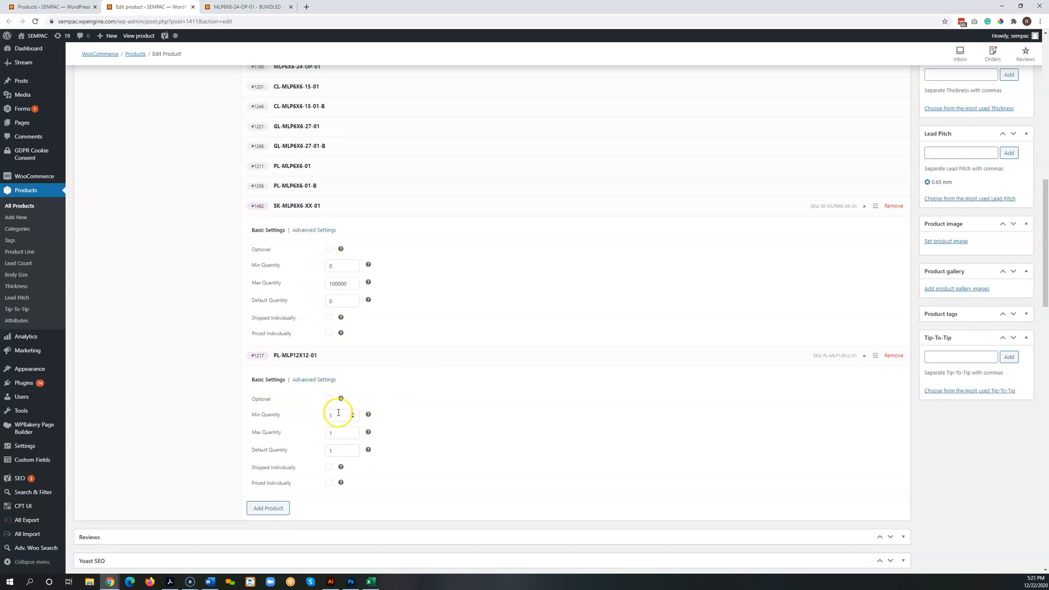
- On the bundle's public page, test the quantity fields with 1 for CL-MLP6X6-15-01 and 5 for MLP6X6-24-OP-01
left_click(229, 7)
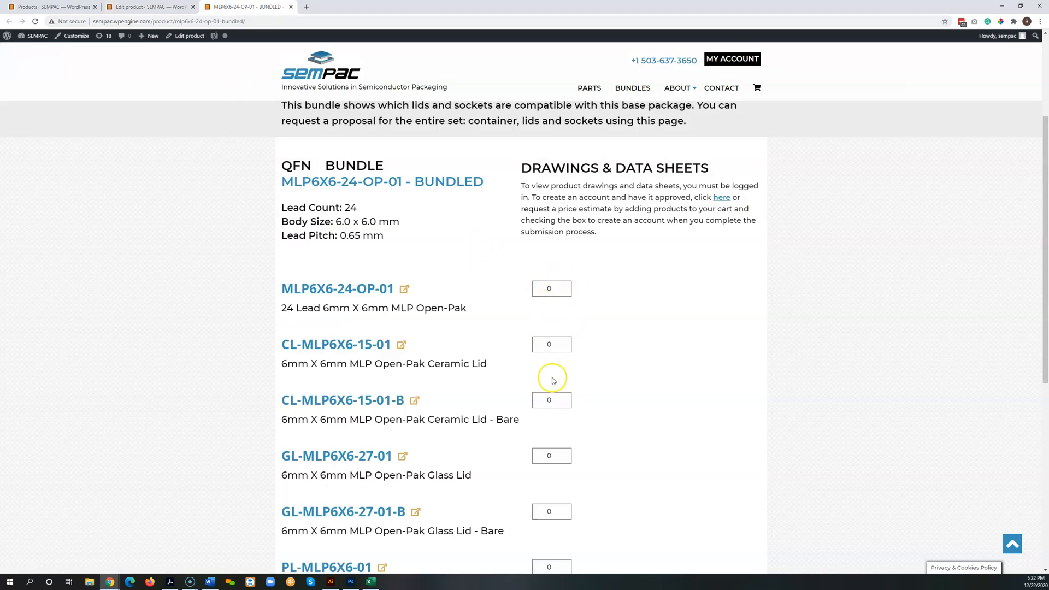
left_click(564, 342)
left_click(562, 289)
- In the bundle editor, set PL-MLP12X12-01's minimum quantity to 0, maximum quantity to 100000 and default quantity to 0
left_click(175, 6)
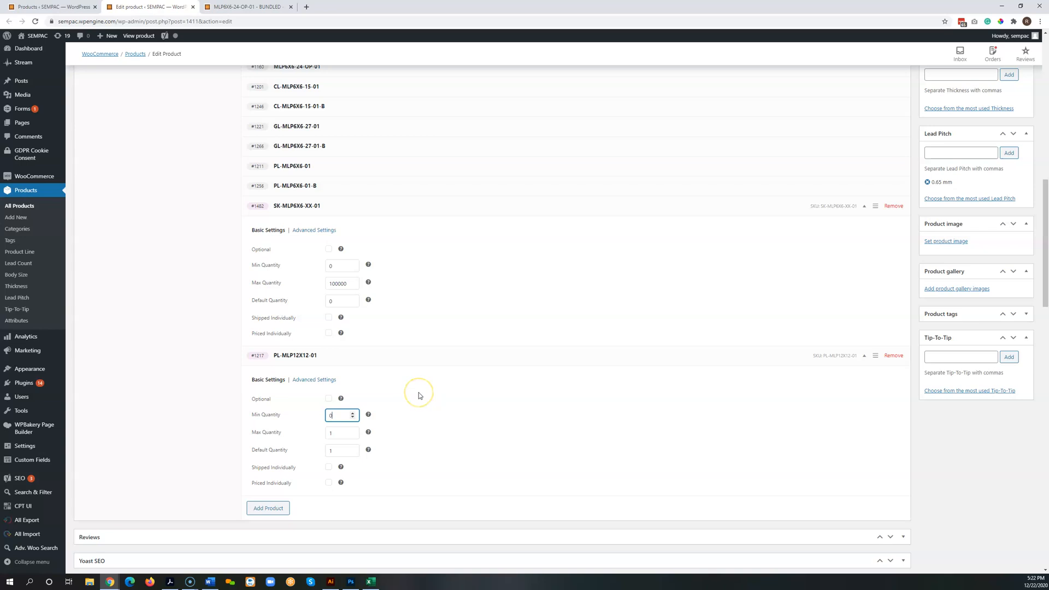
double_click(339, 434)
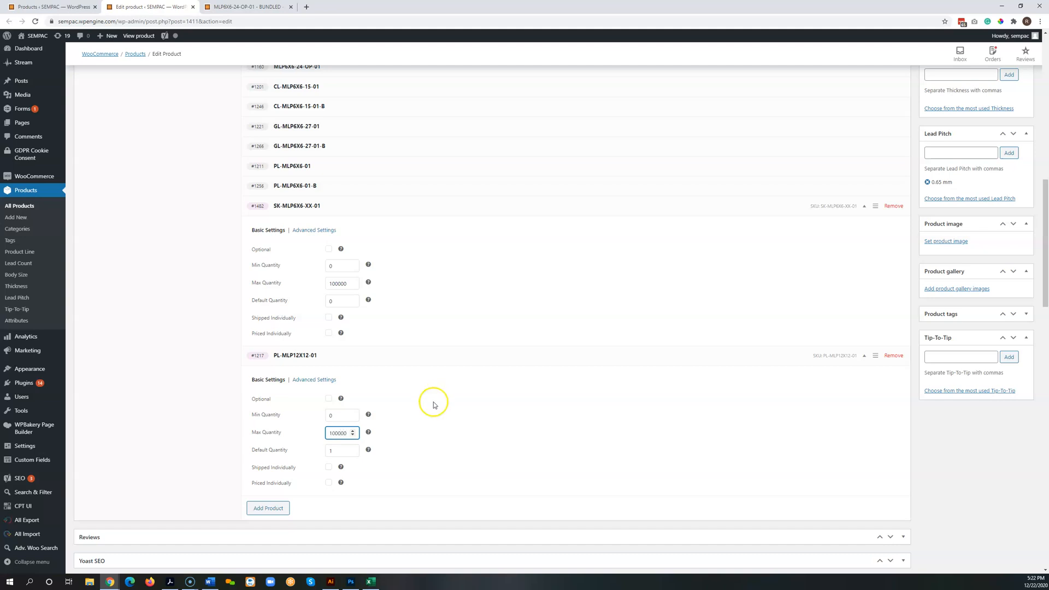
left_click(303, 450)
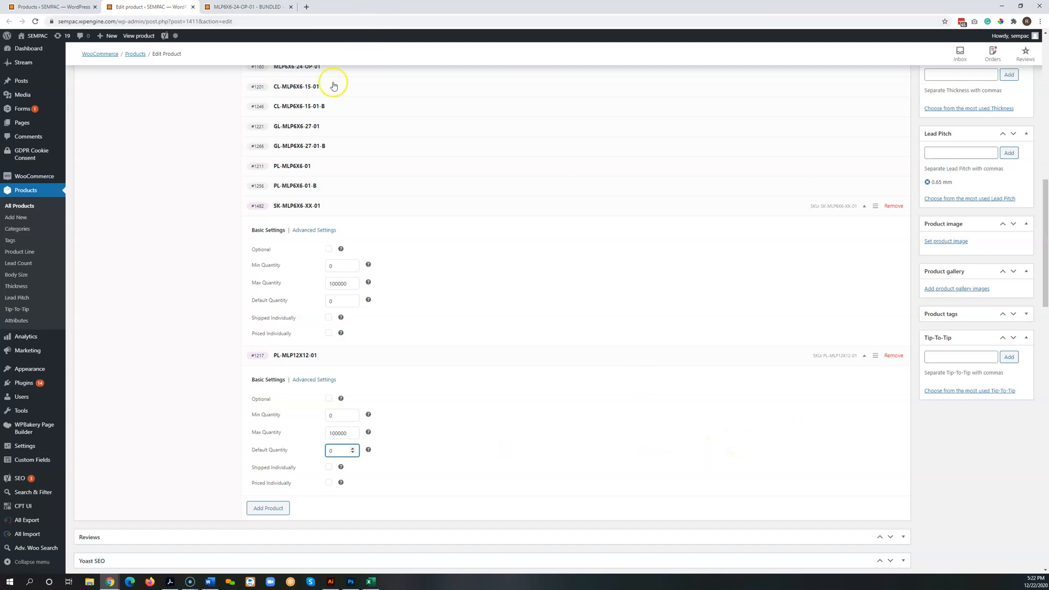
- On the bundle's public page, test raising the quantity of CL-MLP6X6-15-01-B
left_click(238, 8)
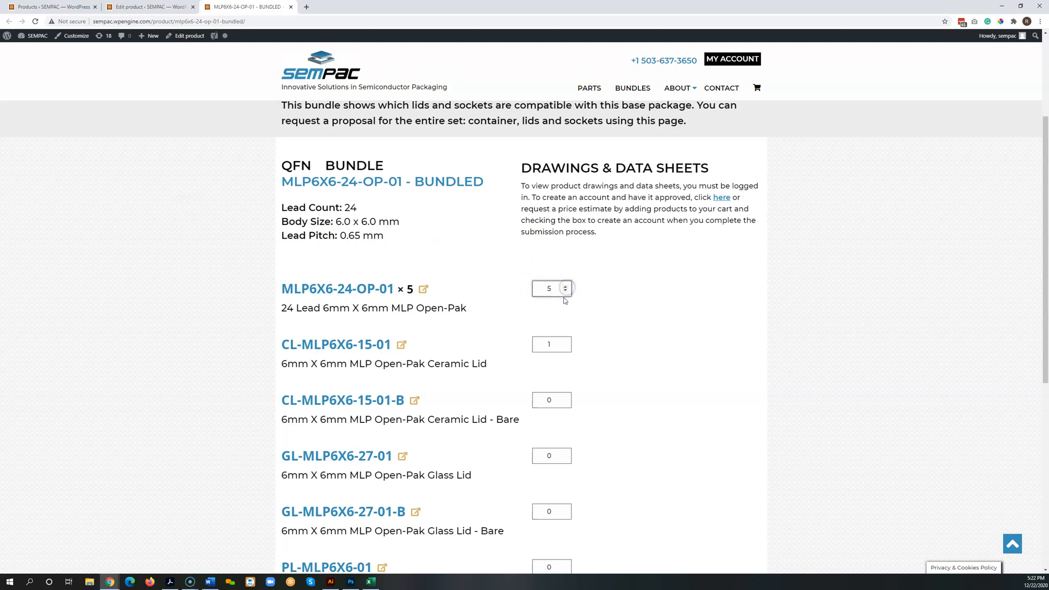
left_click(565, 398)
left_click(565, 398)
- Return to the bundle editor and try to reposition CL-MLP6X6-15-01 in the list of bundled products
left_click(147, 7)
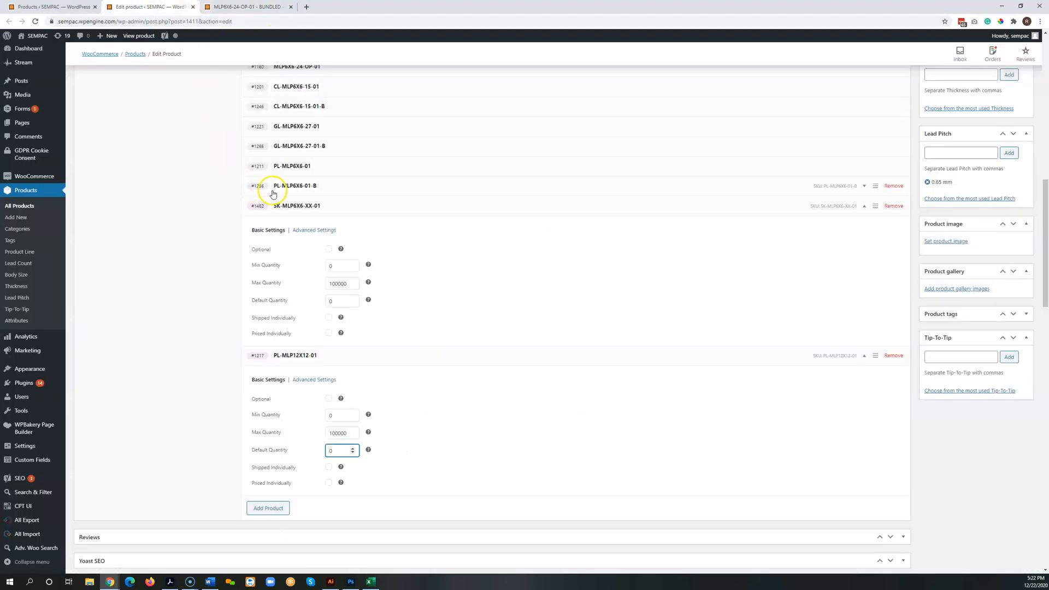
scroll(306, 197, "up", 2)
left_click(339, 213)
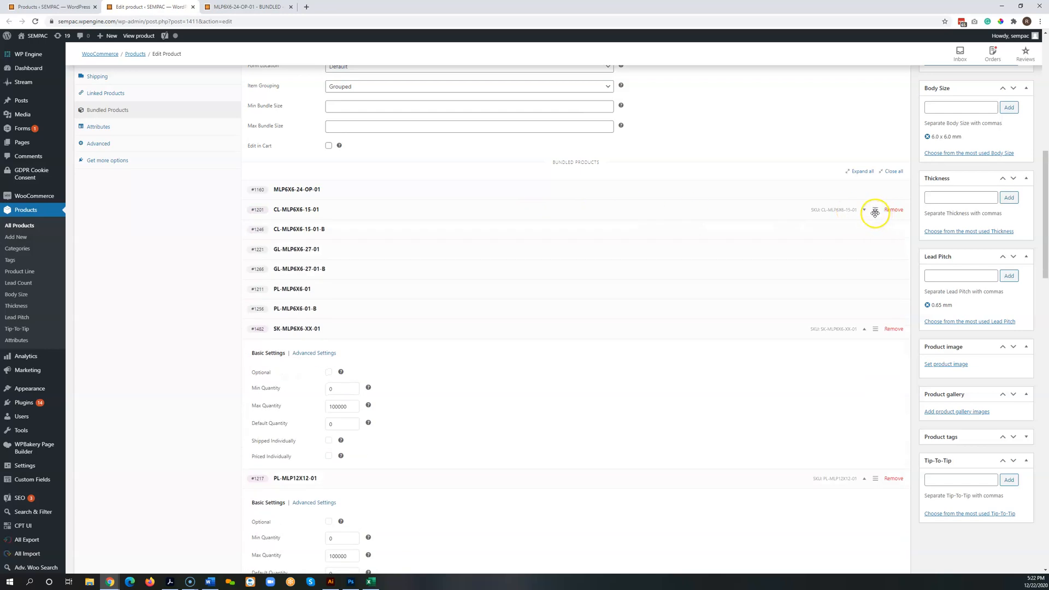
mouse_move(876, 209)
left_mouse_down()
mouse_move(877, 236)
mouse_move(877, 205)
left_mouse_up()
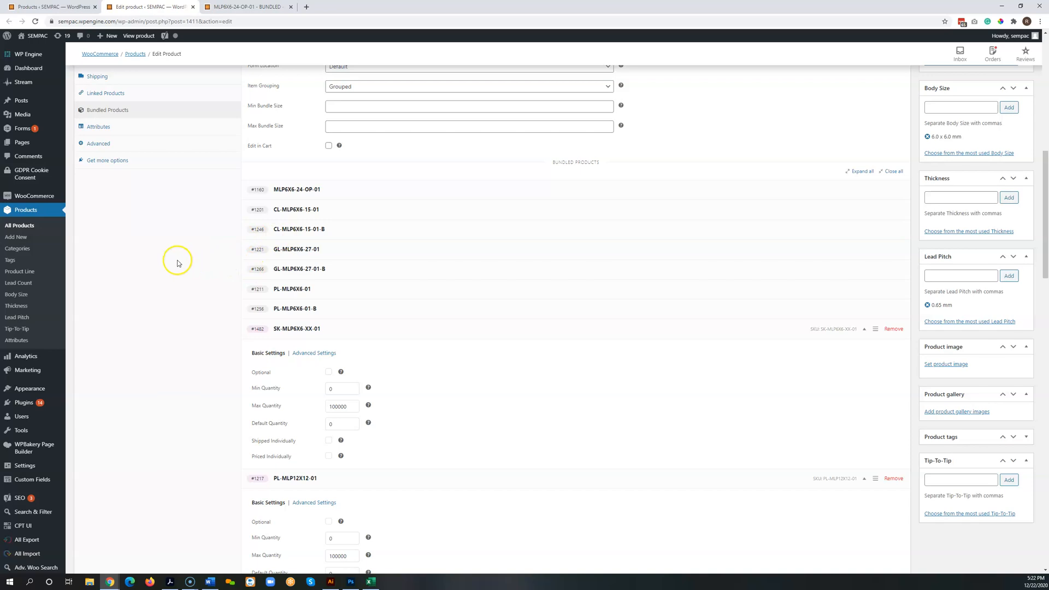
- Examine the bundle's Product Options fields and drawing and data sheet file sections, along with its list of bundled products
scroll(177, 261, "down", 8)
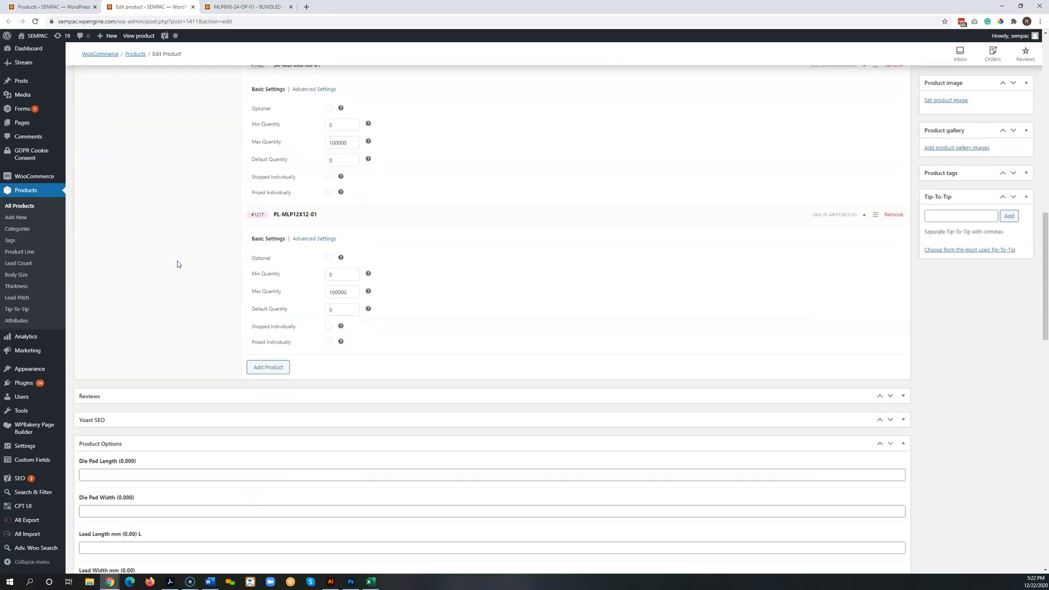
scroll(896, 288, "down", 10)
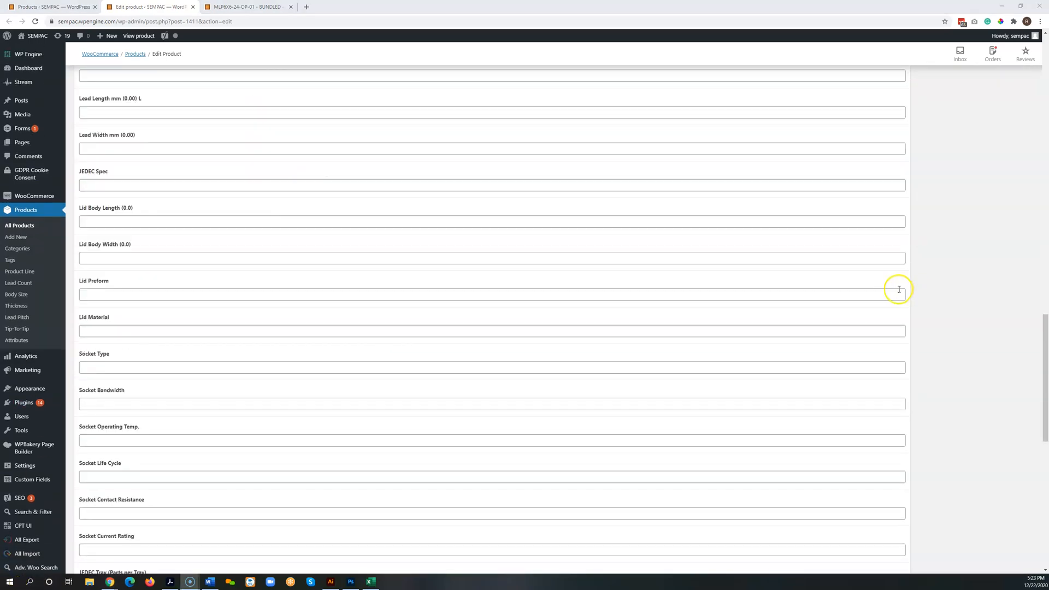
scroll(899, 289, "down", 5)
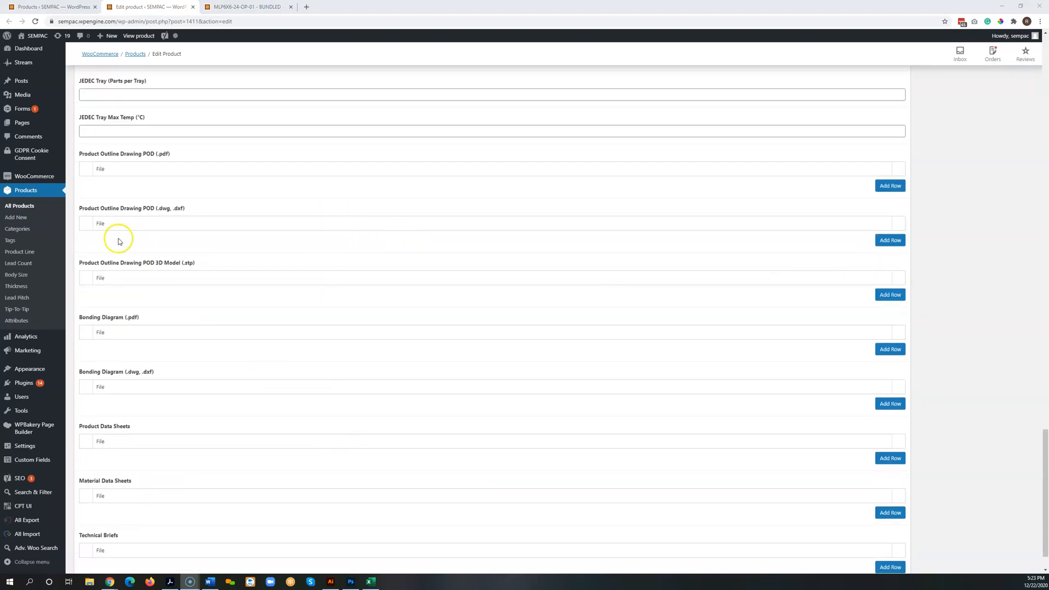
scroll(368, 412, "up", 9)
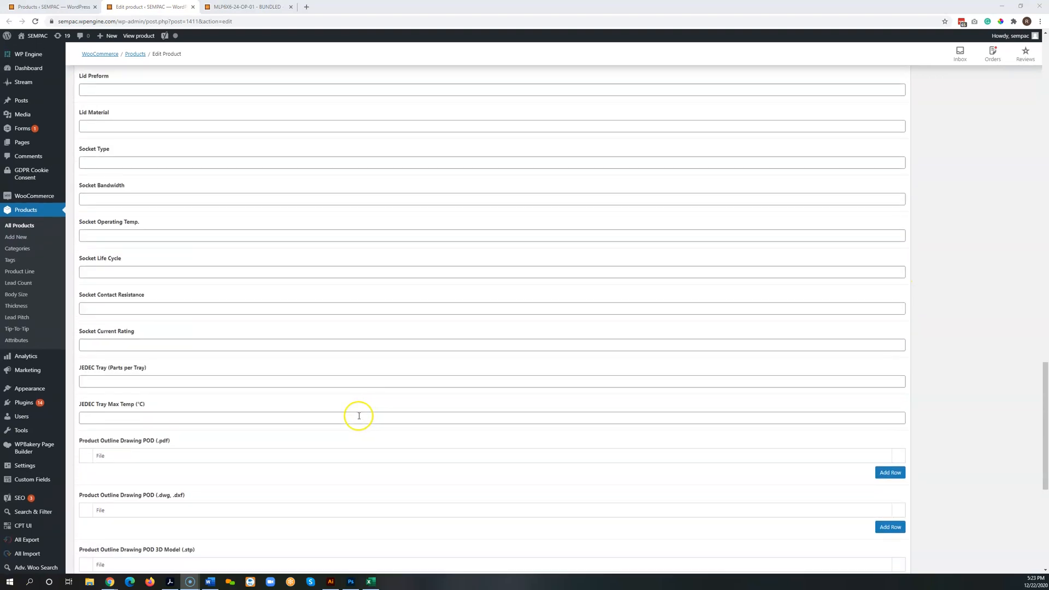
scroll(262, 415, "up", 4)
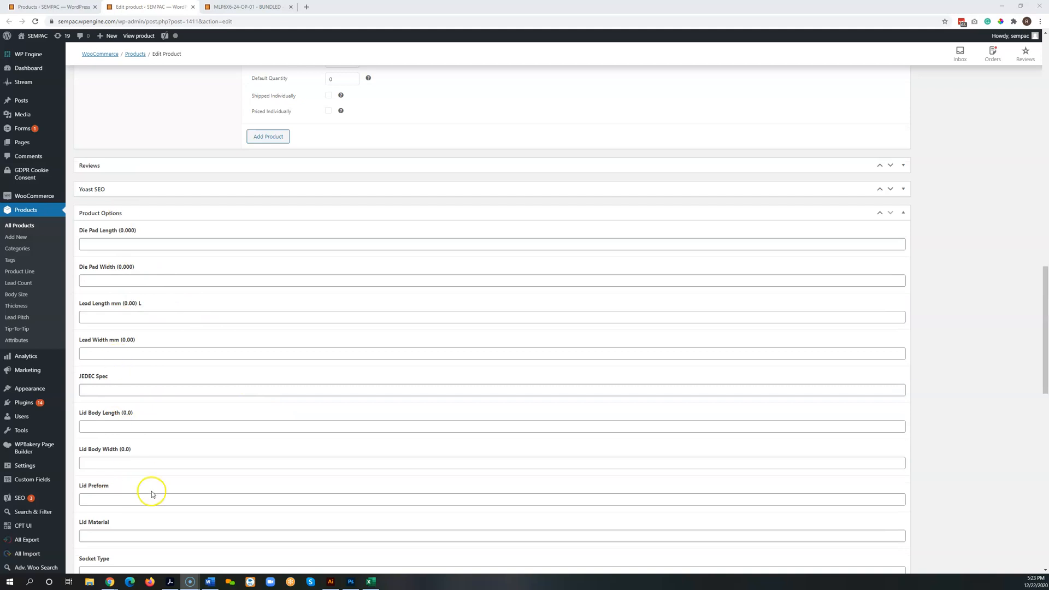
scroll(228, 371, "up", 8)
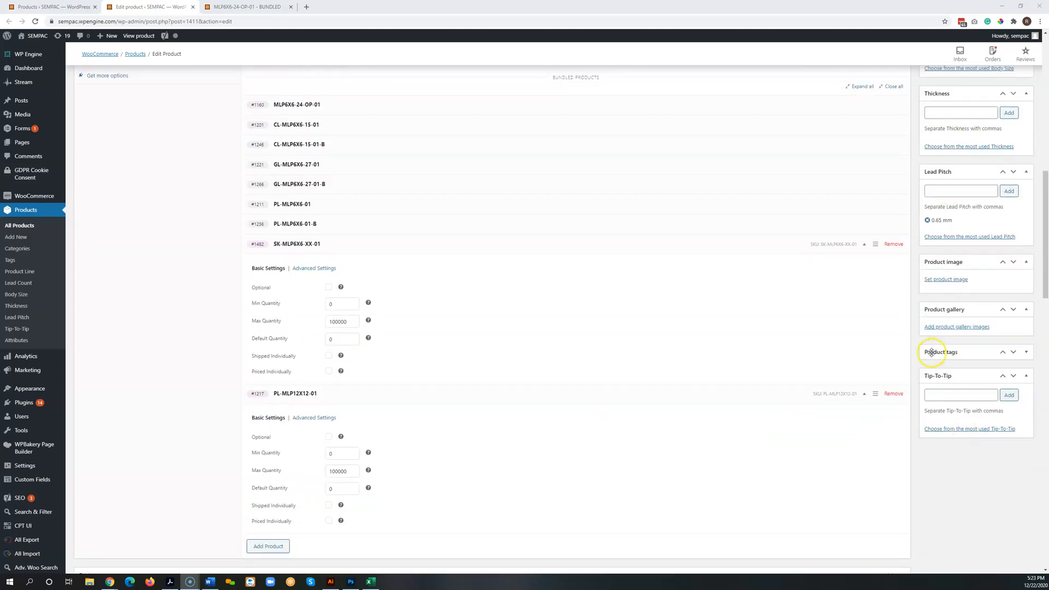
scroll(514, 273, "up", 1)
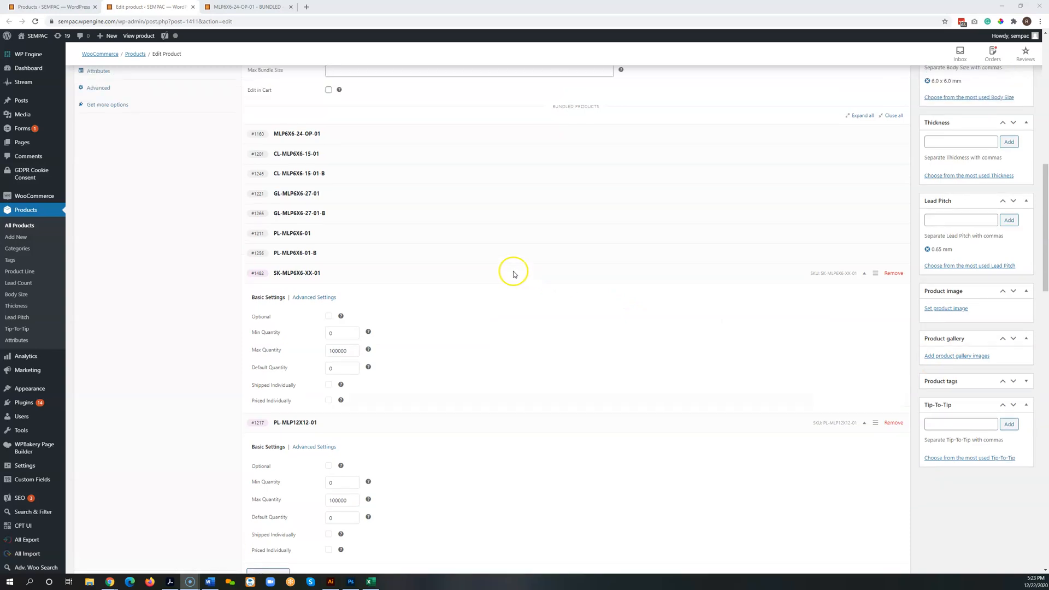
scroll(364, 284, "up", 2)
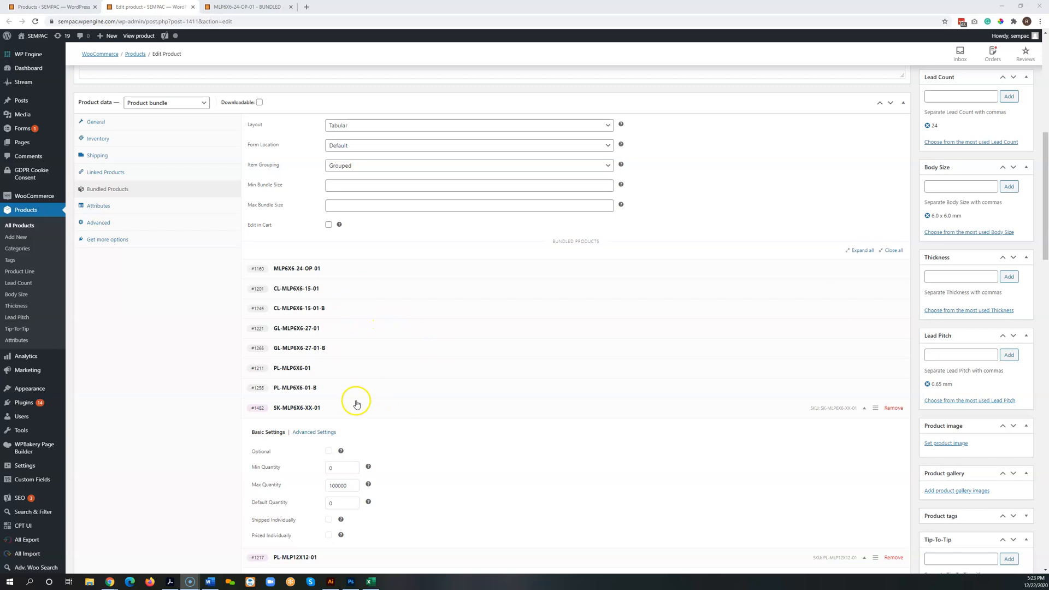
- Start adding a new product and review its blank product data, Product Options and file fields
scroll(222, 242, "up", 3)
scroll(223, 242, "up", 3)
left_click(152, 83)
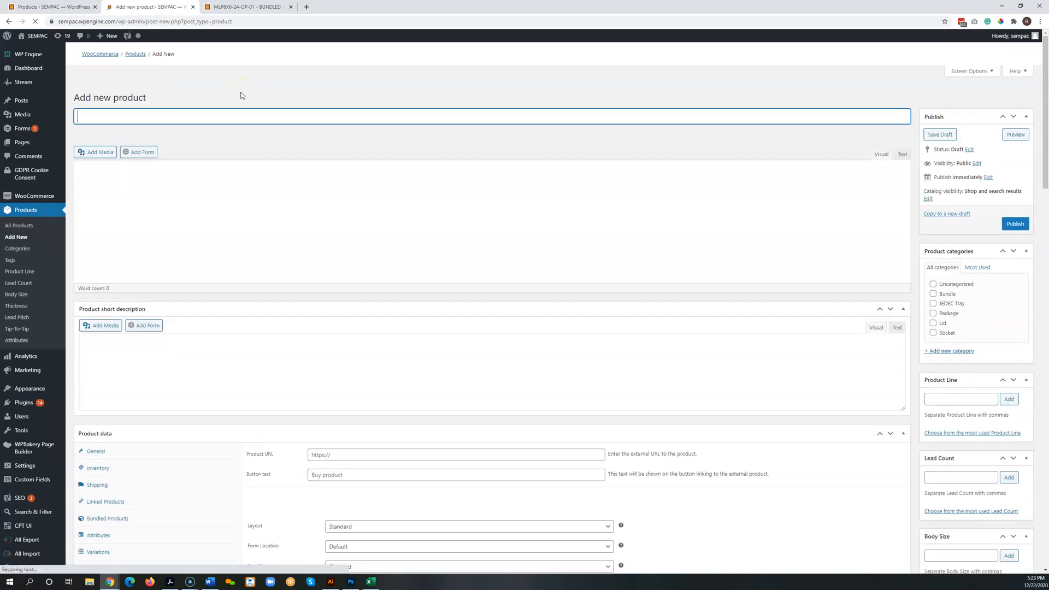
scroll(146, 323, "down", 15)
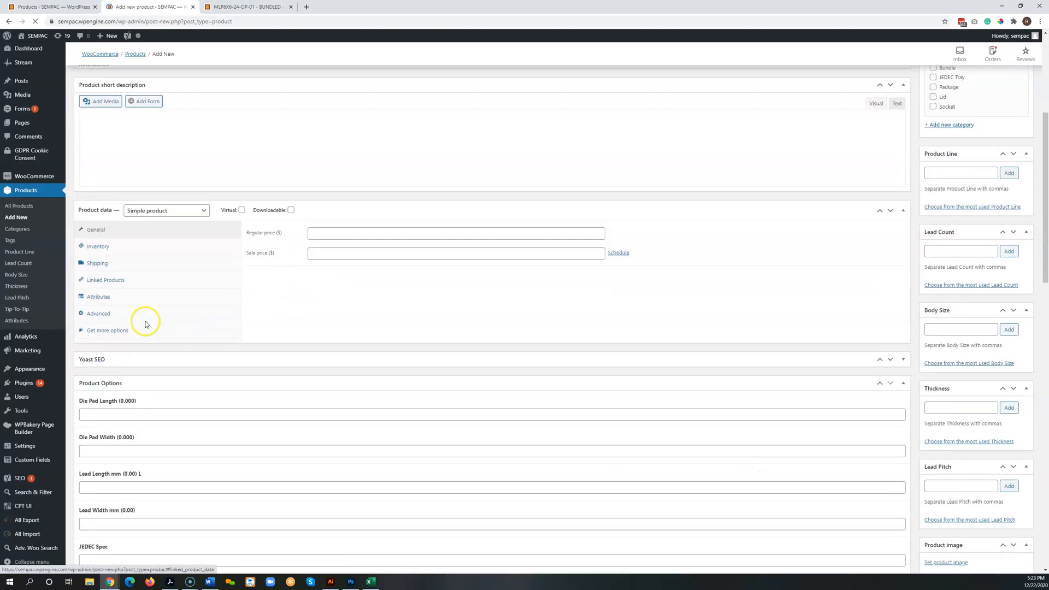
scroll(183, 252, "down", 11)
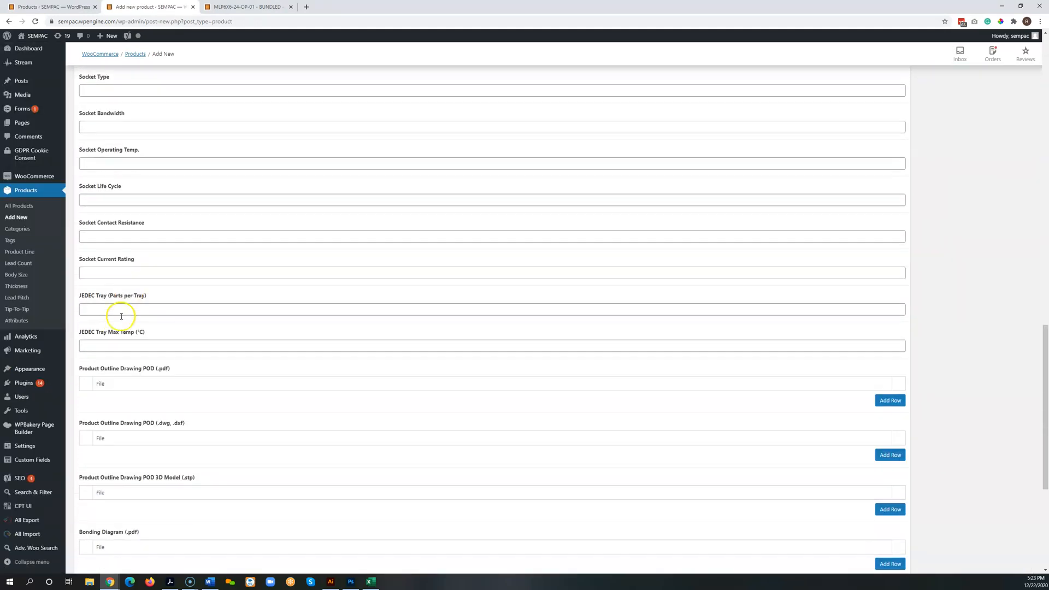
scroll(137, 328, "up", 10)
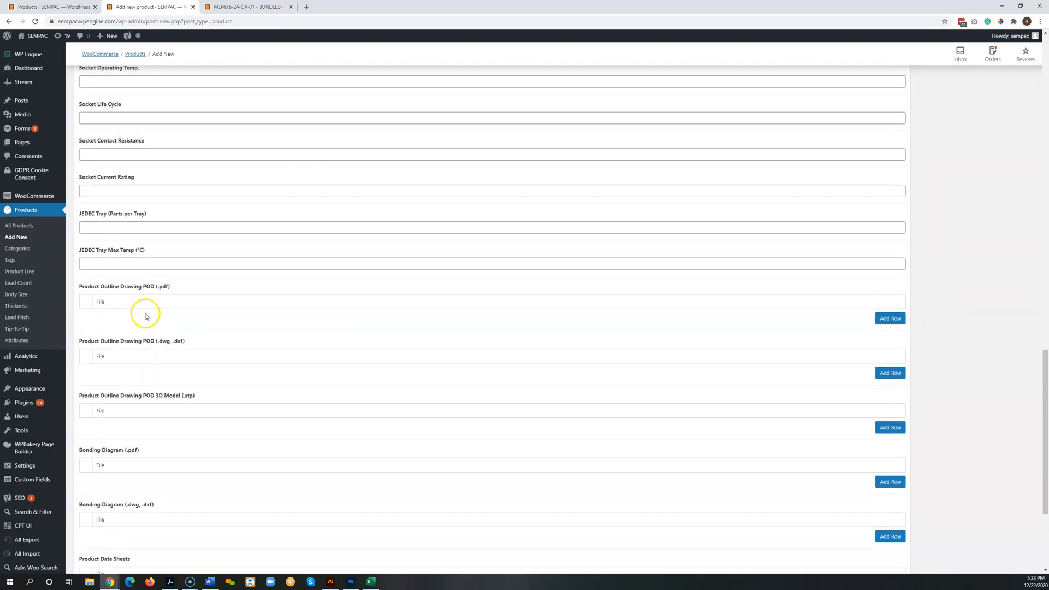
scroll(142, 311, "up", 6)
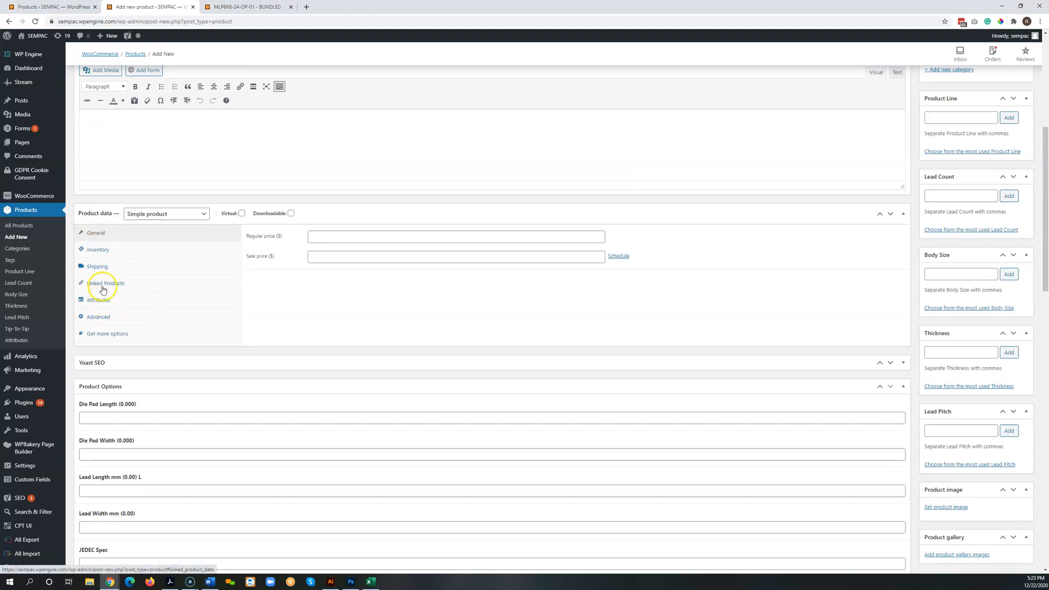
- Set the new product's type to Product bundle
left_click(149, 214)
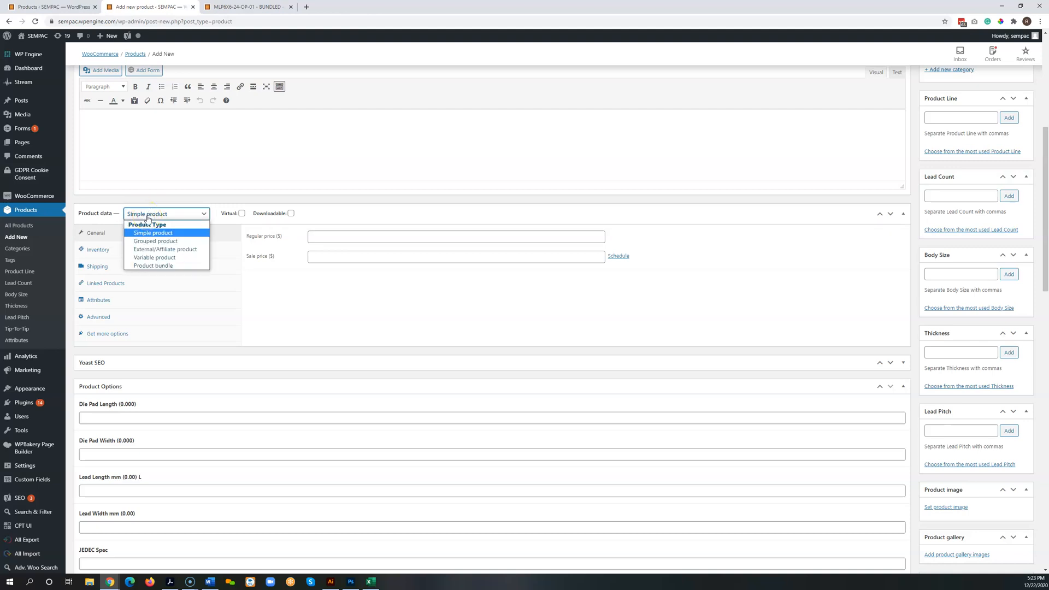
left_click(191, 166)
scroll(198, 259, "up", 1)
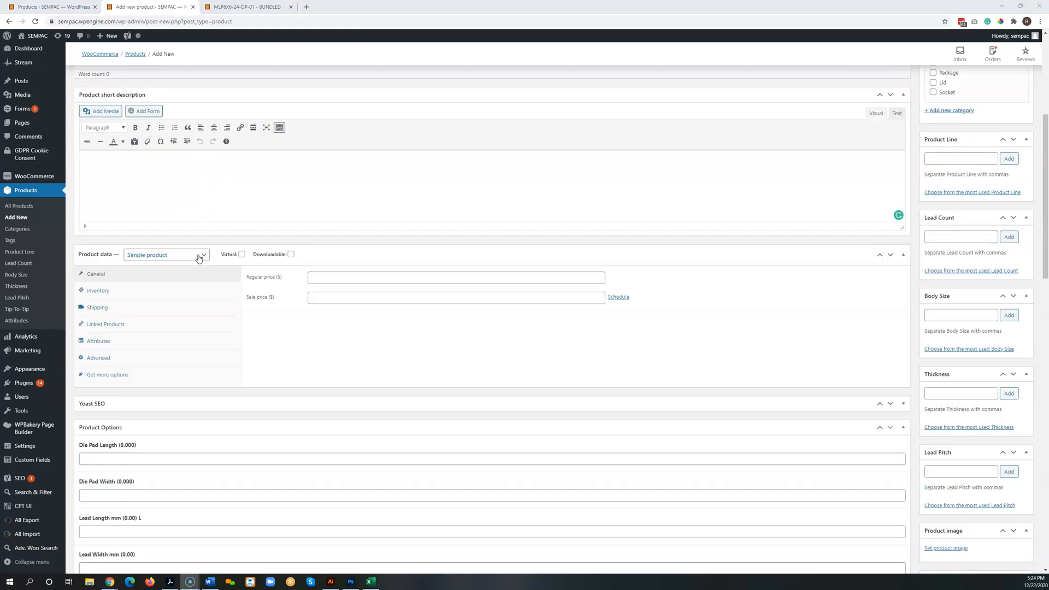
left_click(201, 257)
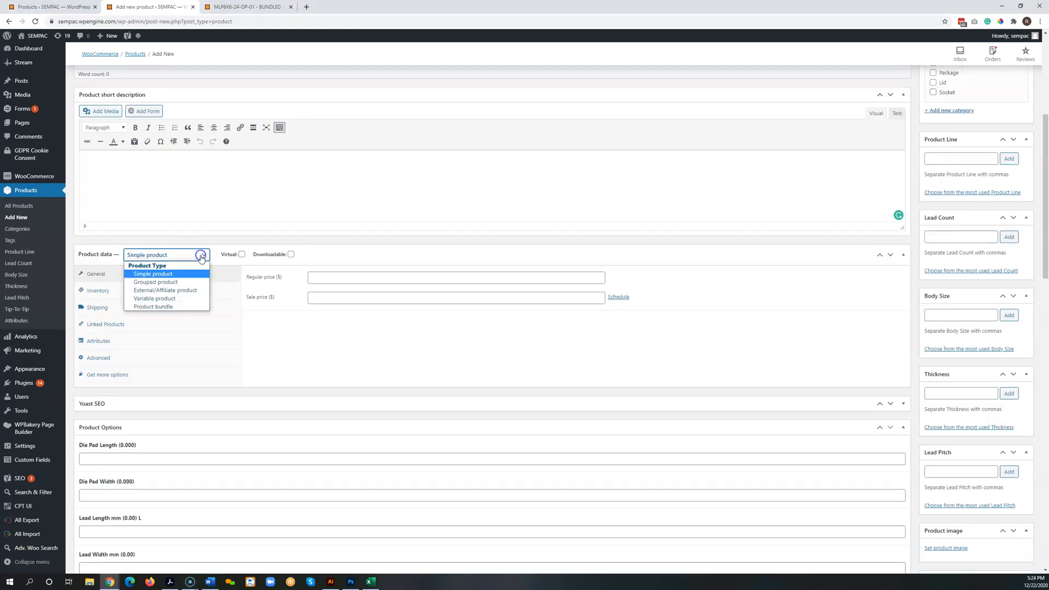
left_click(164, 308)
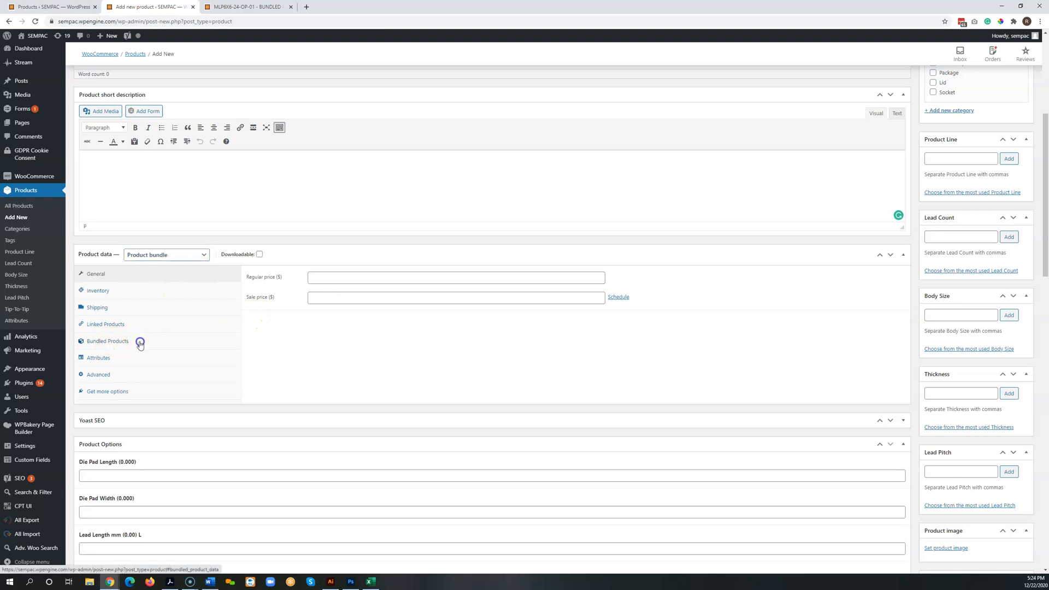
- Search for mlp in the new bundle's bundled products settings and add MLP3X3-16-OP-01
left_click(116, 343)
scroll(286, 347, "down", 2)
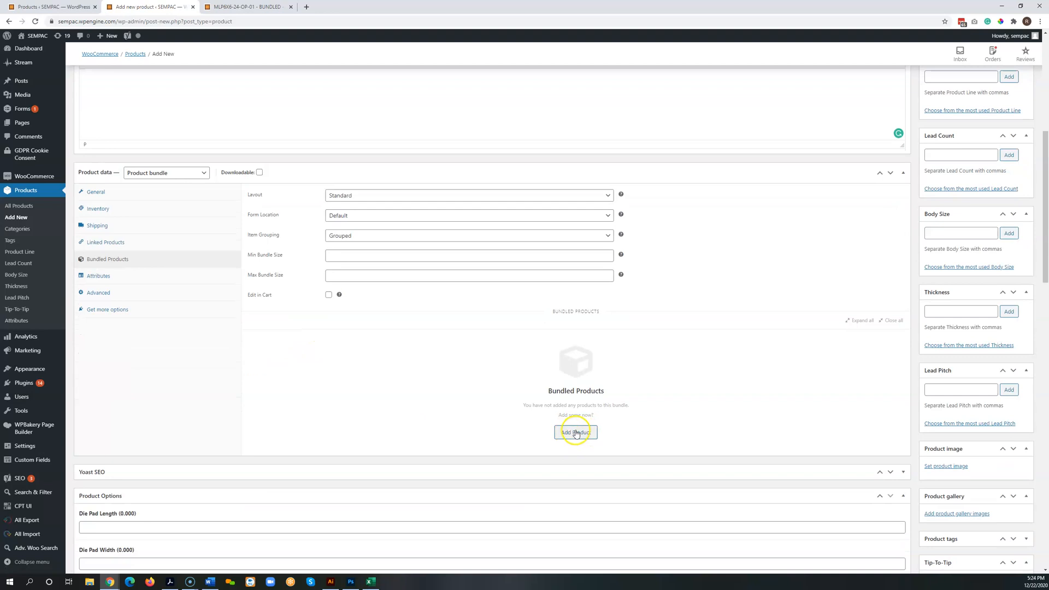
left_click(581, 432)
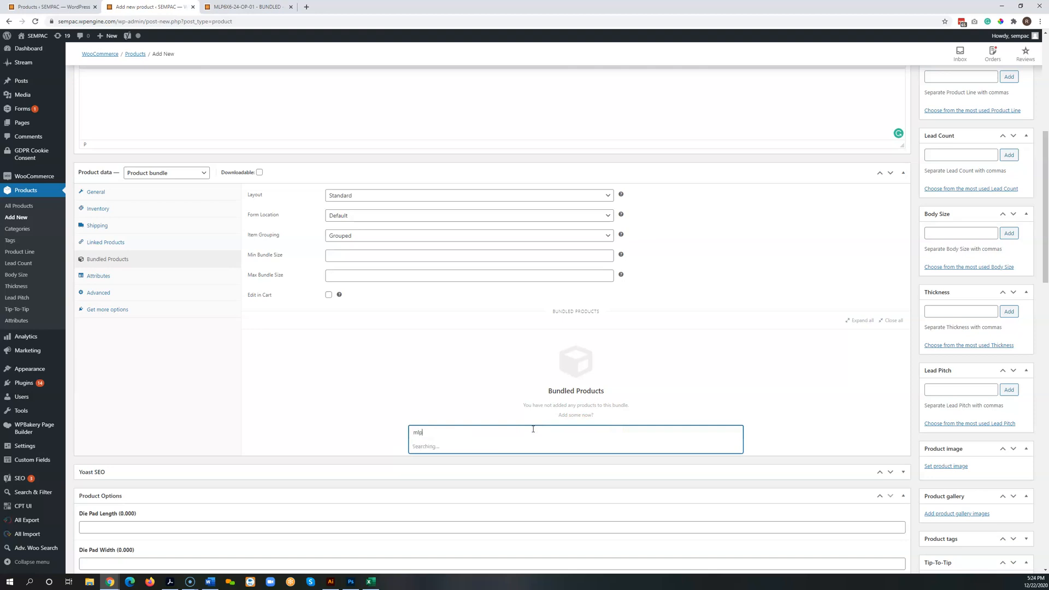
left_click(468, 458)
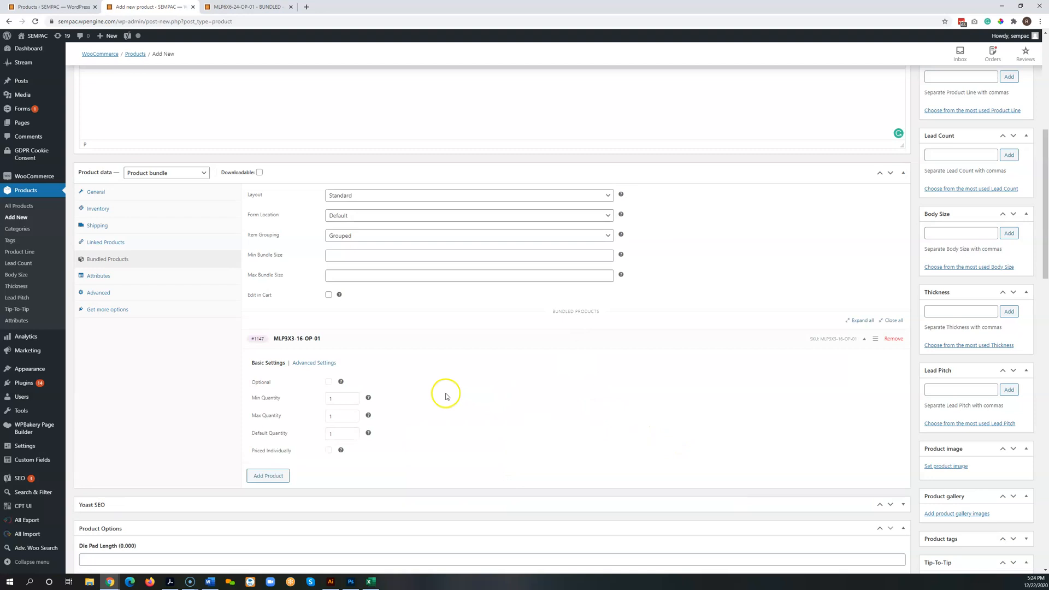
- Set MLP3X3-16-OP-01's minimum quantity to 0, maximum quantity to 100000 and default quantity to 0
left_click_drag(332, 401, 316, 435)
type("00")
left_click(338, 417)
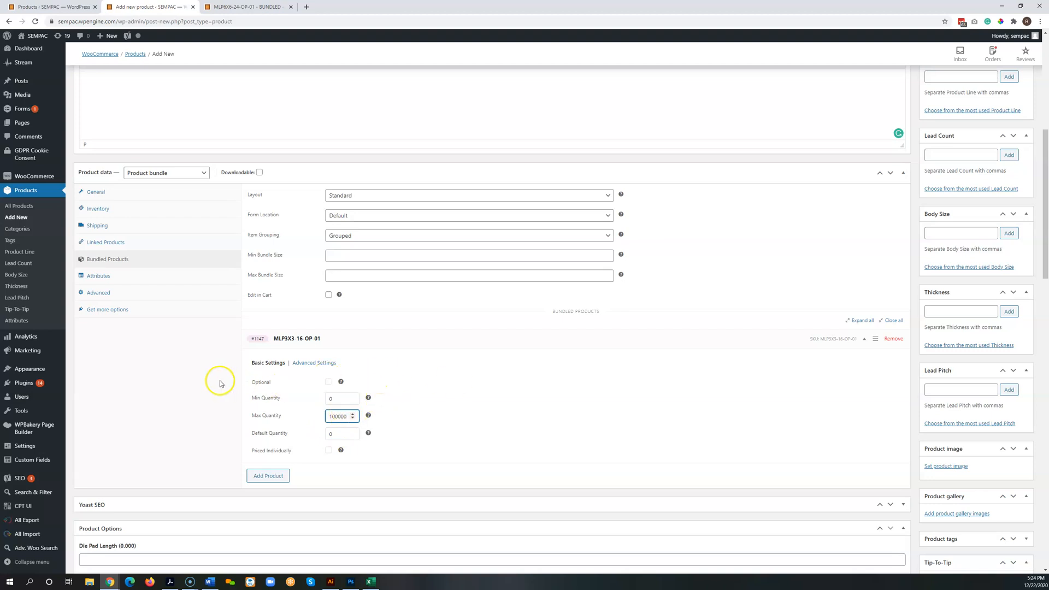
scroll(217, 384, "down", 1)
scroll(216, 384, "down", 2)
scroll(300, 300, "up", 5)
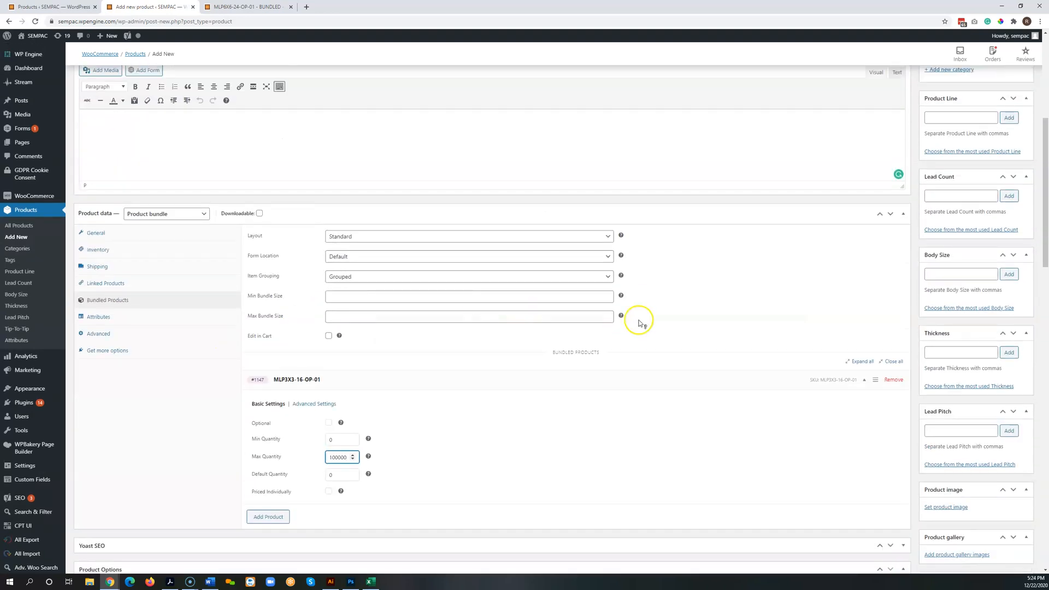
scroll(615, 306, "up", 3)
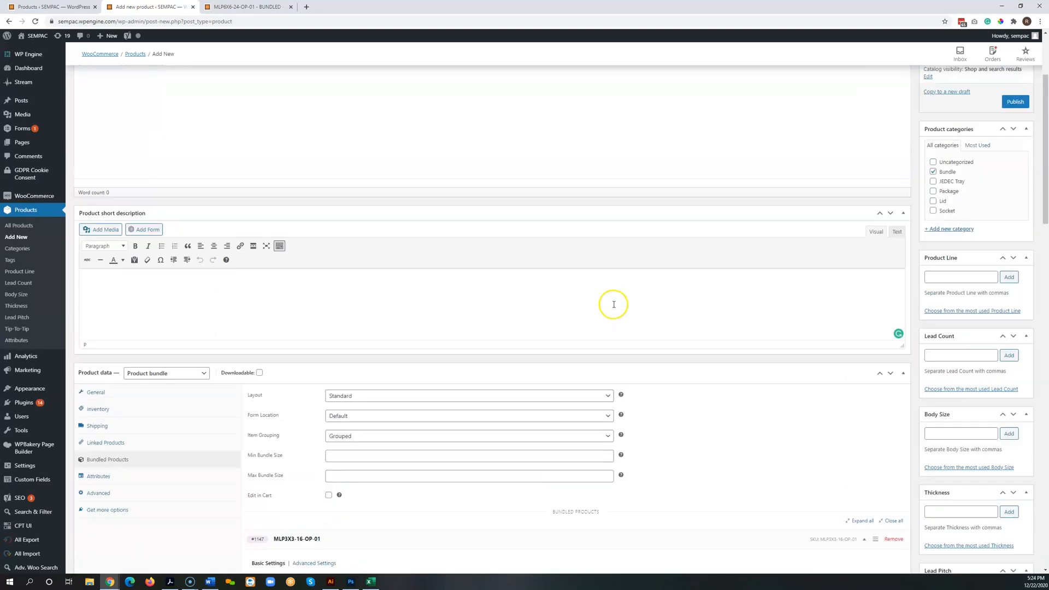